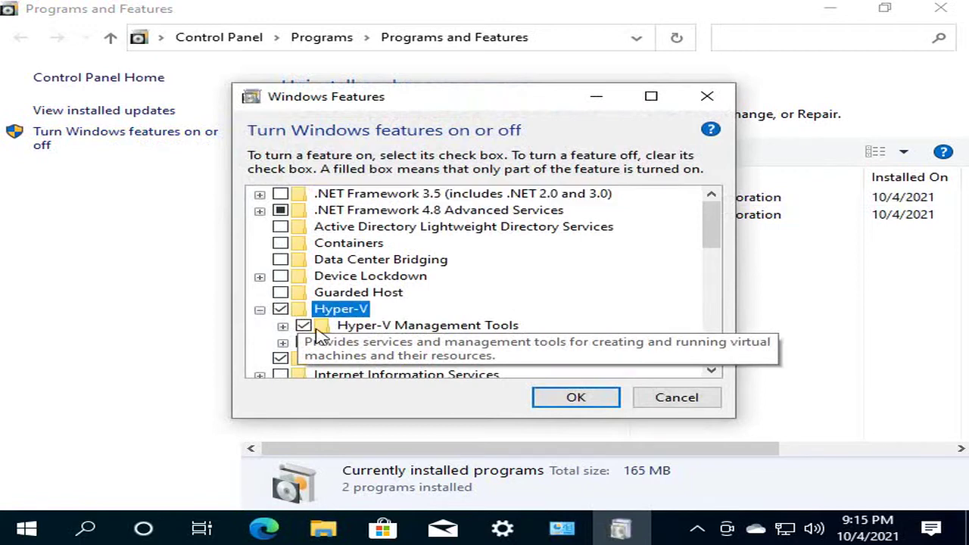
# - Confirm the Hyper-V feature change so Windows applies it and restarts
pyautogui.click(551, 399)
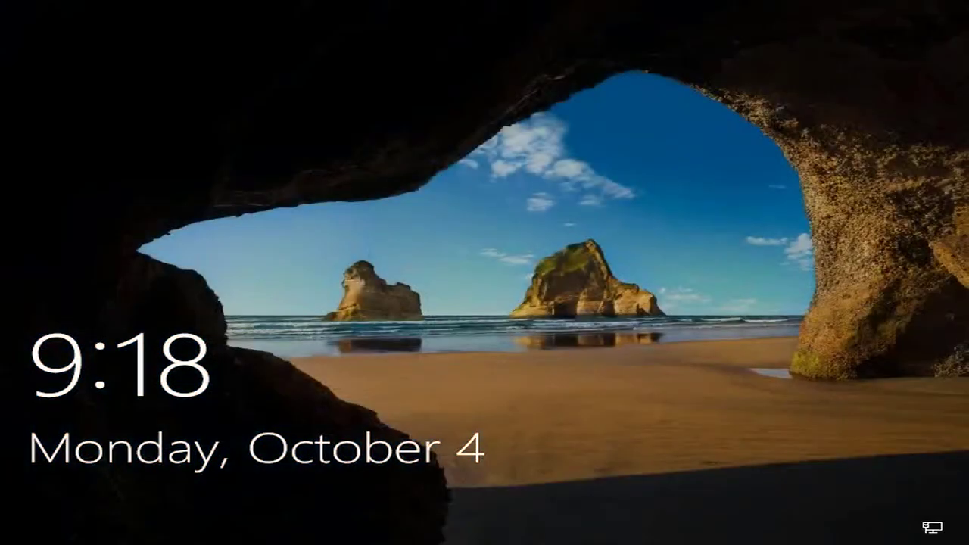
# - Sign back into Windows from the lock screen with the account PIN
pyautogui.click(539, 320)
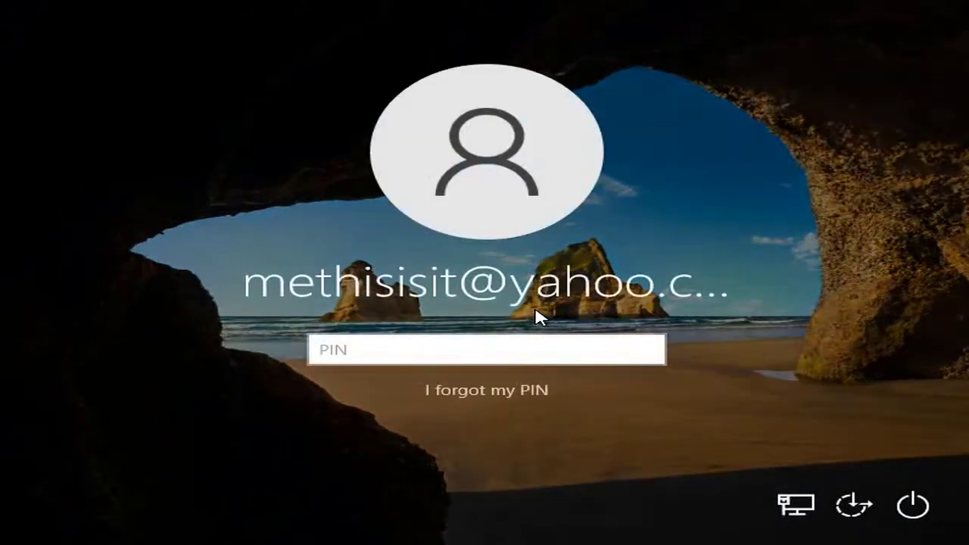
pyautogui.write('1234')
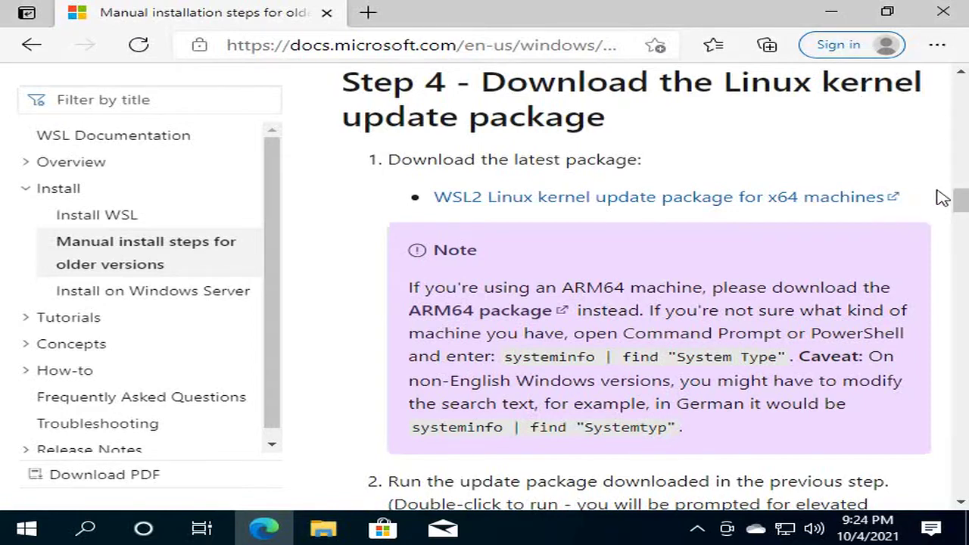
# - Copy the Step 1 dism WSL command and open Windows PowerShell as administrator
pyautogui.moveTo(959, 206); pyautogui.dragTo(957, 122)
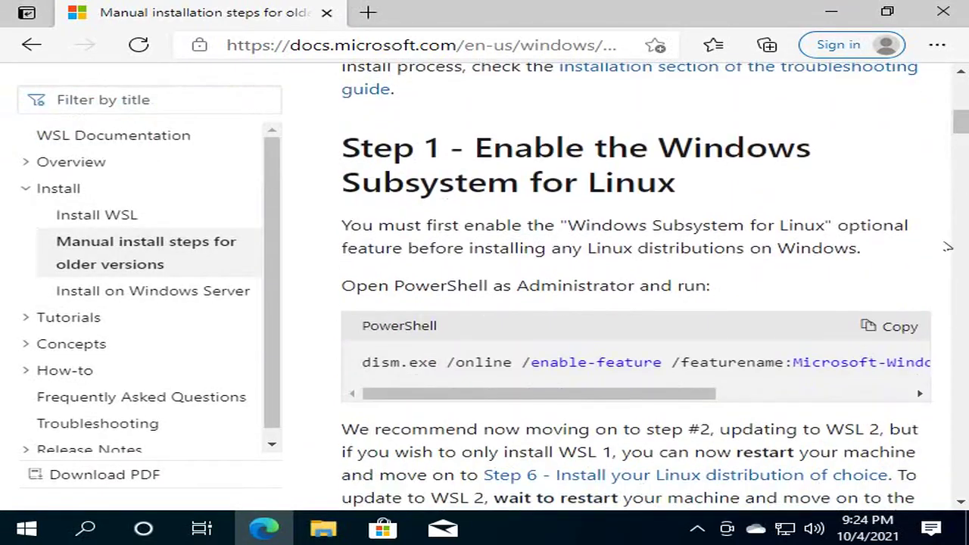
pyautogui.click(893, 331)
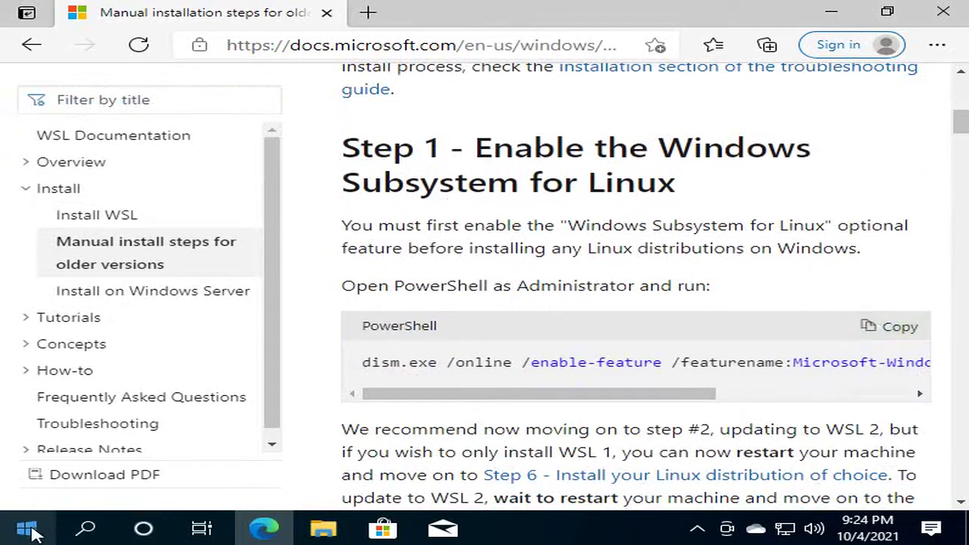
pyautogui.rightClick(31, 528)
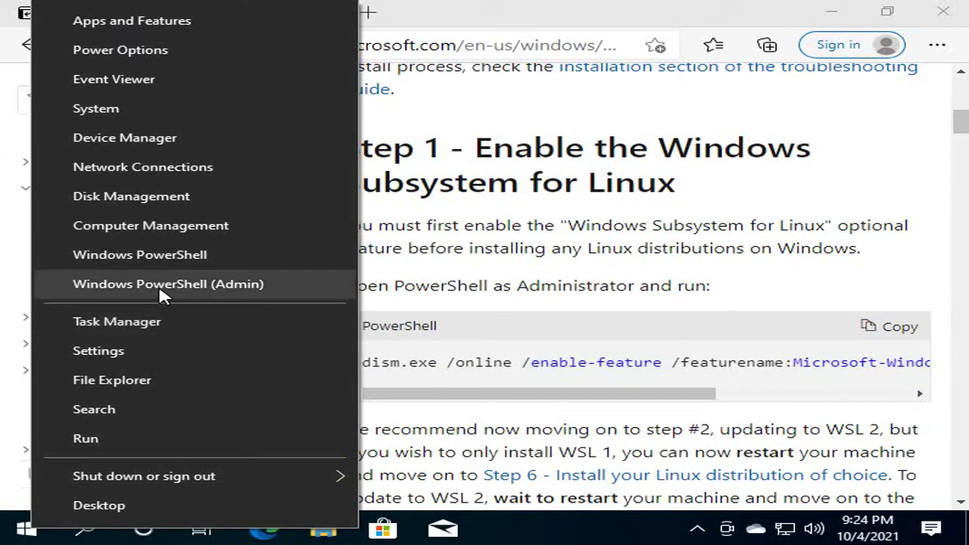
pyautogui.click(159, 286)
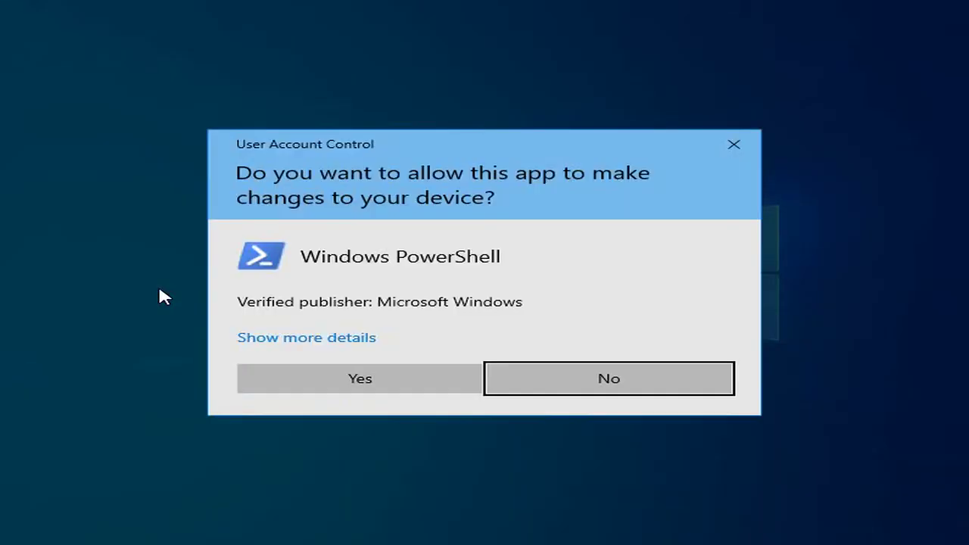
pyautogui.click(344, 382)
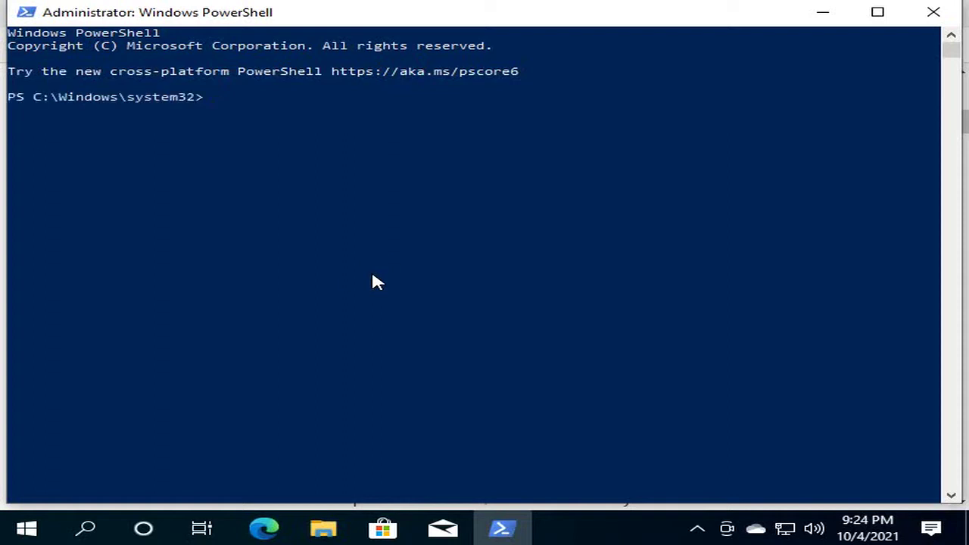
# - Clear the doubled paste and run the dism command enabling Microsoft-Windows-Subsystem-Linux once
pyautogui.hotkey('ctrl', 'v')
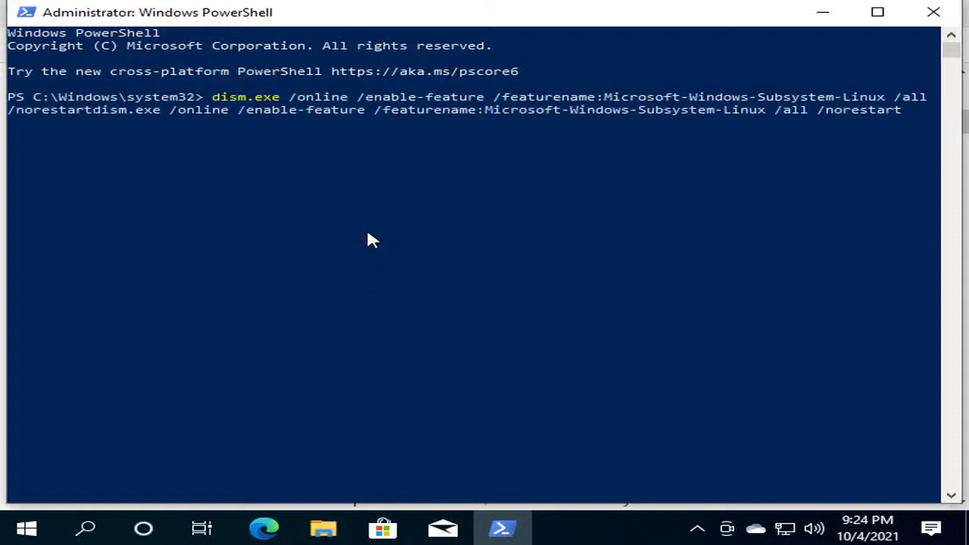
pyautogui.press('BackSpace')
pyautogui.press('BackSpace')
pyautogui.press('BackSpace')
pyautogui.press('BackSpace')
pyautogui.press('BackSpace')
pyautogui.press('BackSpace')
pyautogui.press('BackSpace')
pyautogui.press('BackSpace')
pyautogui.press('BackSpace')
pyautogui.press('BackSpace')
pyautogui.press('BackSpace')
pyautogui.press('BackSpace')
pyautogui.press('BackSpace')
pyautogui.press('BackSpace')
pyautogui.press('BackSpace')
pyautogui.press('BackSpace')
pyautogui.press('BackSpace')
pyautogui.press('BackSpace')
pyautogui.press('BackSpace')
pyautogui.press('BackSpace')
pyautogui.press('BackSpace')
pyautogui.press('BackSpace')
pyautogui.press('BackSpace')
pyautogui.press('BackSpace')
pyautogui.press('BackSpace')
pyautogui.press('BackSpace')
pyautogui.press('BackSpace')
pyautogui.press('BackSpace')
pyautogui.press('BackSpace')
pyautogui.press('BackSpace')
pyautogui.press('BackSpace')
pyautogui.press('BackSpace')
pyautogui.press('BackSpace')
pyautogui.press('BackSpace')
pyautogui.press('BackSpace')
pyautogui.press('BackSpace')
pyautogui.press('BackSpace')
pyautogui.press('BackSpace')
pyautogui.press('BackSpace')
pyautogui.press('BackSpace')
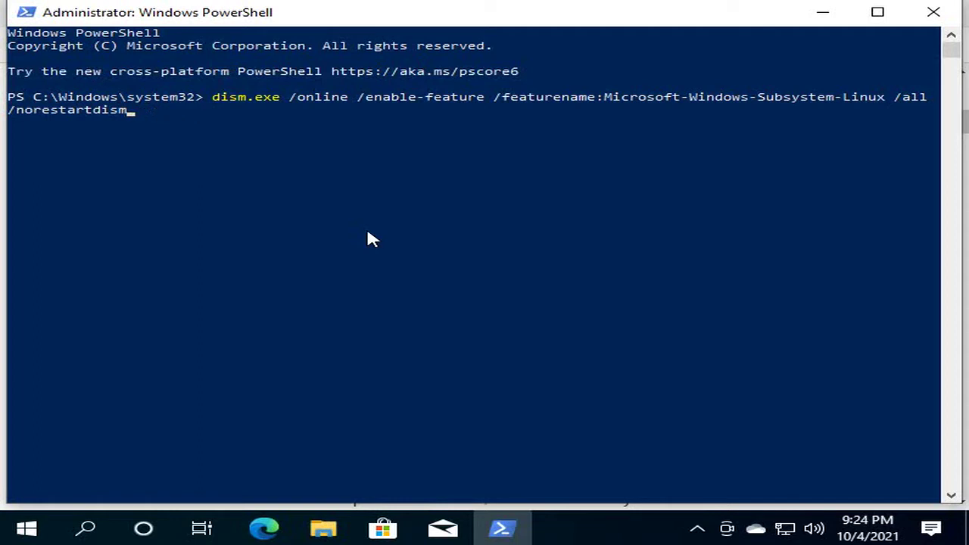
pyautogui.press('BackSpace')
pyautogui.press('BackSpace')
pyautogui.press('BackSpace')
pyautogui.press('BackSpace')
pyautogui.press('BackSpace')
pyautogui.press('BackSpace')
pyautogui.press('BackSpace')
pyautogui.press('BackSpace')
pyautogui.press('BackSpace')
pyautogui.press('BackSpace')
pyautogui.press('BackSpace')
pyautogui.press('BackSpace')
pyautogui.press('BackSpace')
pyautogui.press('BackSpace')
pyautogui.press('BackSpace')
pyautogui.press('BackSpace')
pyautogui.press('BackSpace')
pyautogui.press('BackSpace')
pyautogui.press('BackSpace')
pyautogui.press('BackSpace')
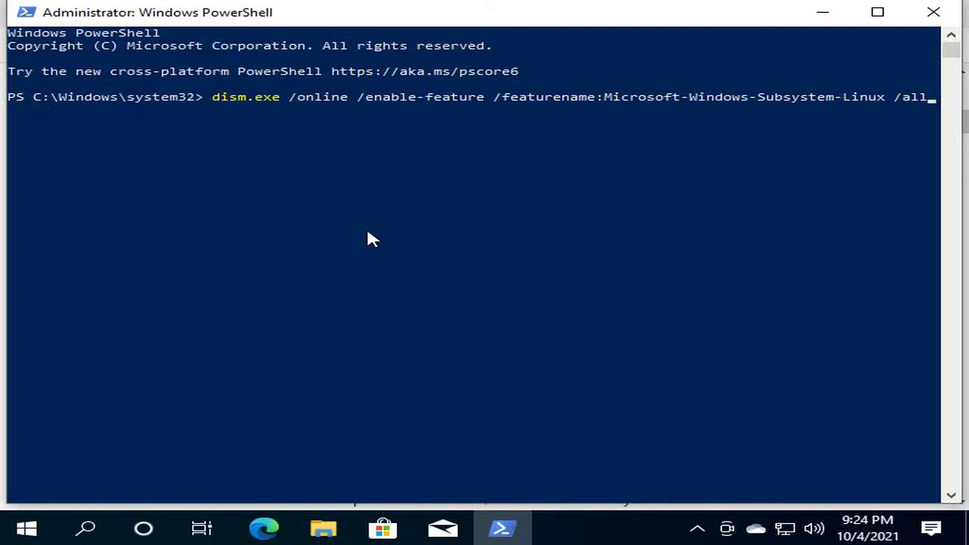
pyautogui.press('BackSpace')
pyautogui.press('BackSpace')
pyautogui.press('BackSpace')
pyautogui.press('BackSpace')
pyautogui.press('BackSpace')
pyautogui.press('BackSpace')
pyautogui.press('BackSpace')
pyautogui.press('BackSpace')
pyautogui.press('BackSpace')
pyautogui.press('BackSpace')
pyautogui.press('BackSpace')
pyautogui.press('BackSpace')
pyautogui.press('BackSpace')
pyautogui.press('BackSpace')
pyautogui.press('BackSpace')
pyautogui.press('BackSpace')
pyautogui.press('BackSpace')
pyautogui.press('BackSpace')
pyautogui.press('BackSpace')
pyautogui.press('BackSpace')
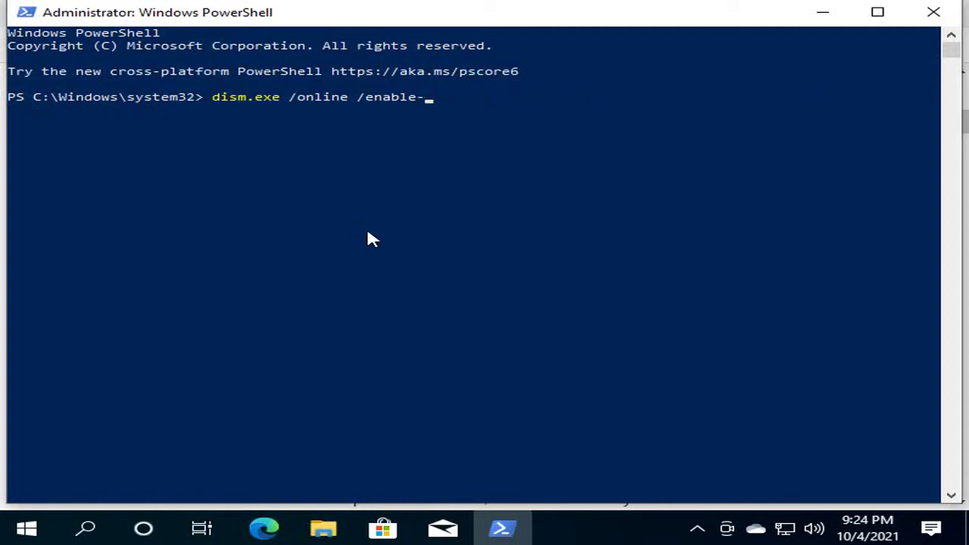
pyautogui.rightClick(550, 194)
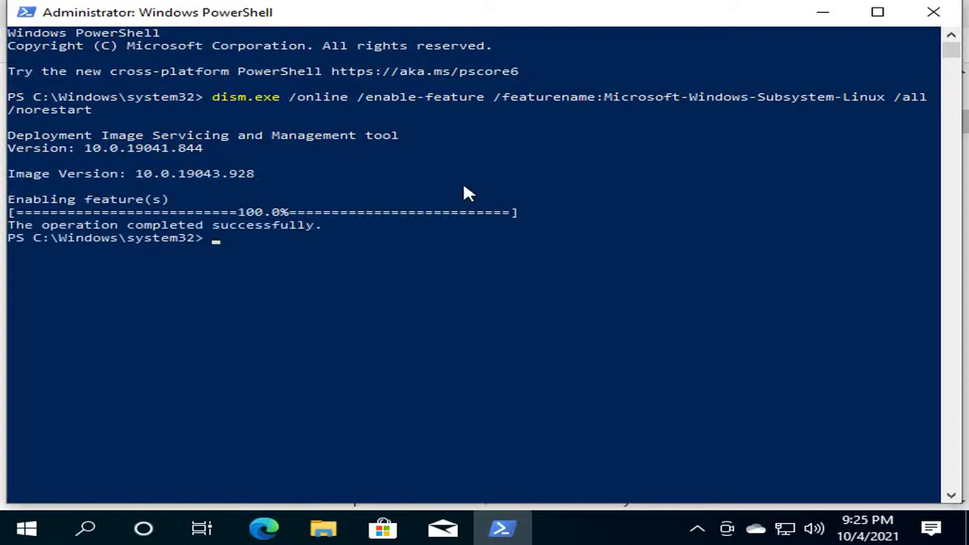
# - Bring the WSL guide back at Step 2 in Edge, then restart Windows
pyautogui.click(265, 527)
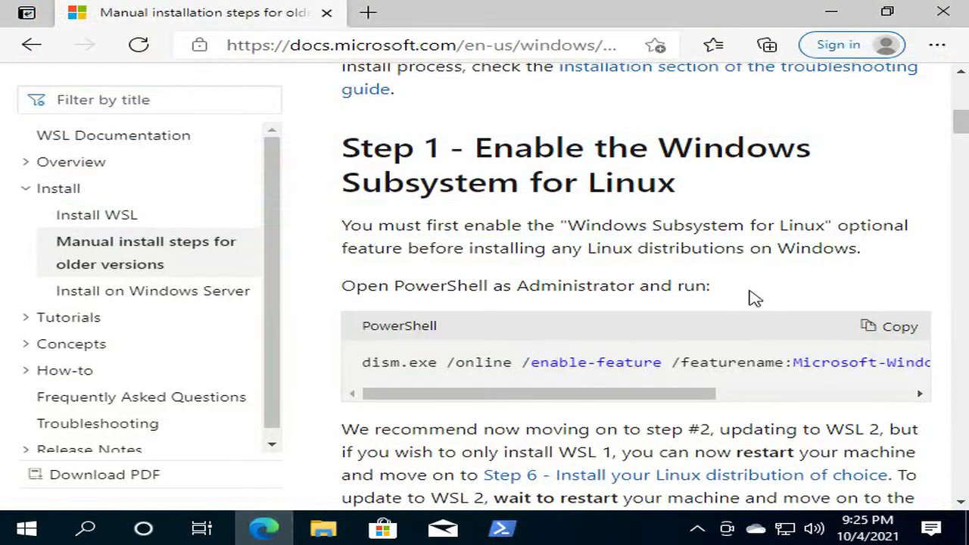
pyautogui.moveTo(960, 123); pyautogui.dragTo(961, 133)
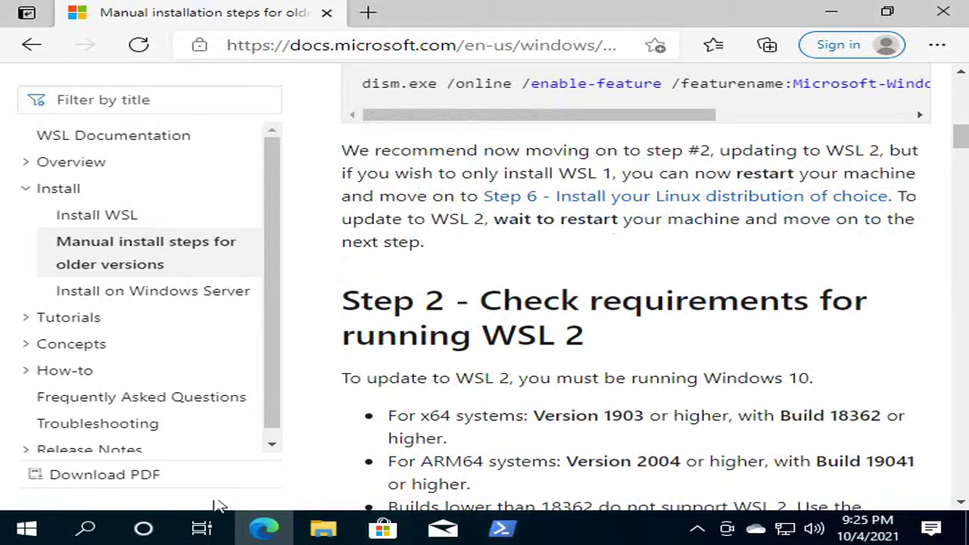
pyautogui.click(31, 524)
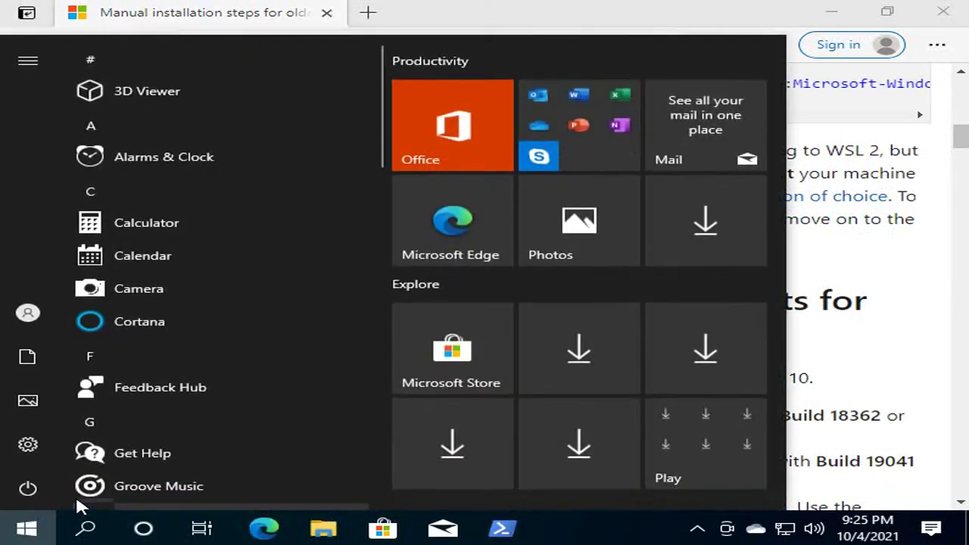
pyautogui.click(39, 488)
pyautogui.click(102, 358)
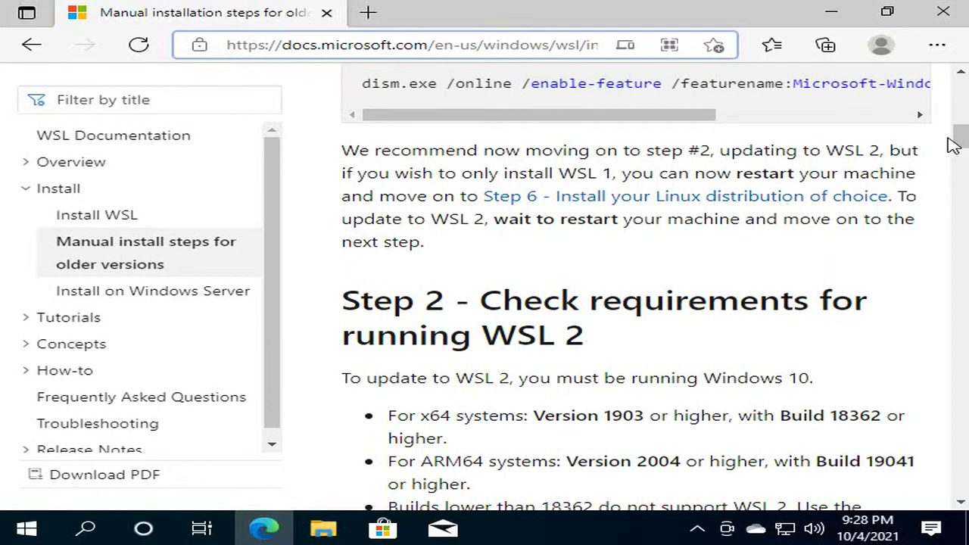
# - Scroll the WSL guide down toward Step 5, settling on Step 4's kernel update package
pyautogui.moveTo(955, 136); pyautogui.dragTo(958, 159)
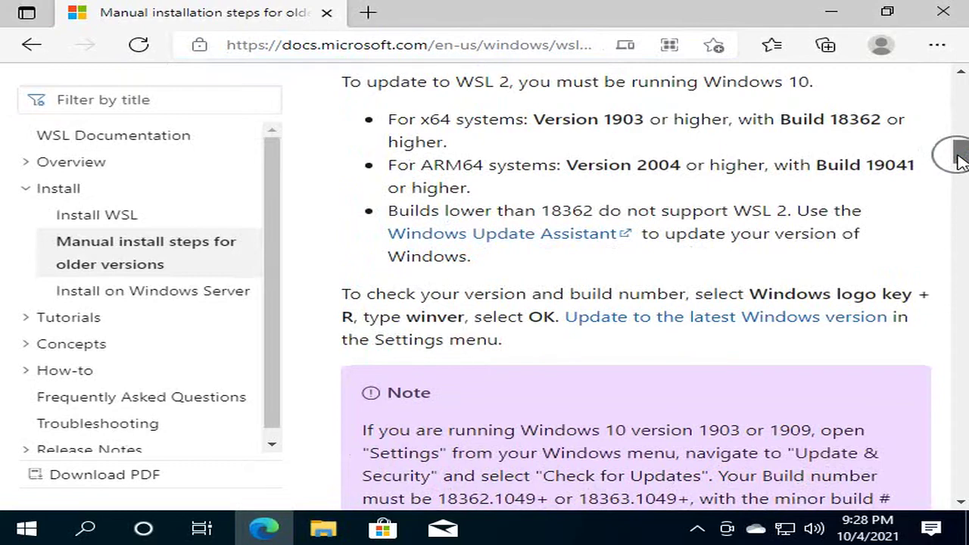
pyautogui.moveTo(957, 155); pyautogui.dragTo(959, 197)
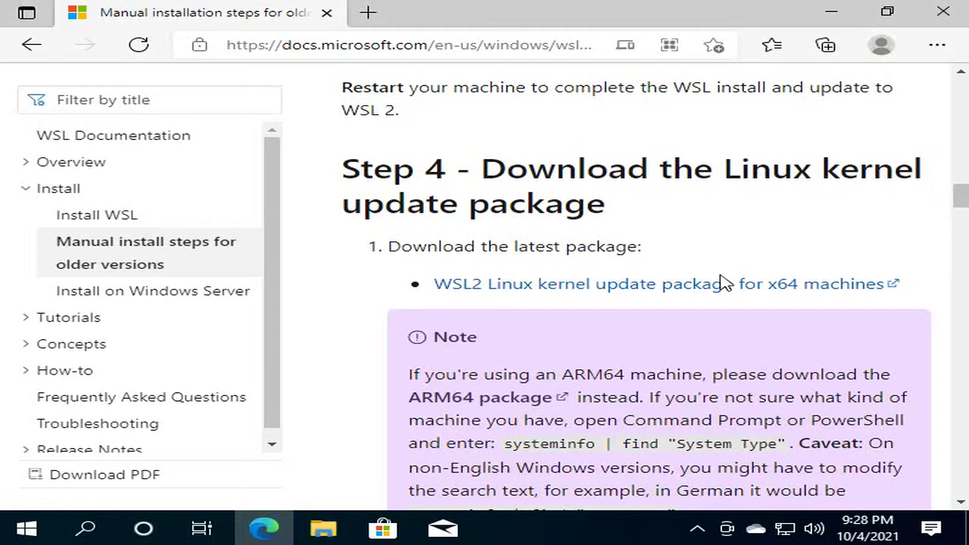
pyautogui.moveTo(958, 200); pyautogui.dragTo(951, 130)
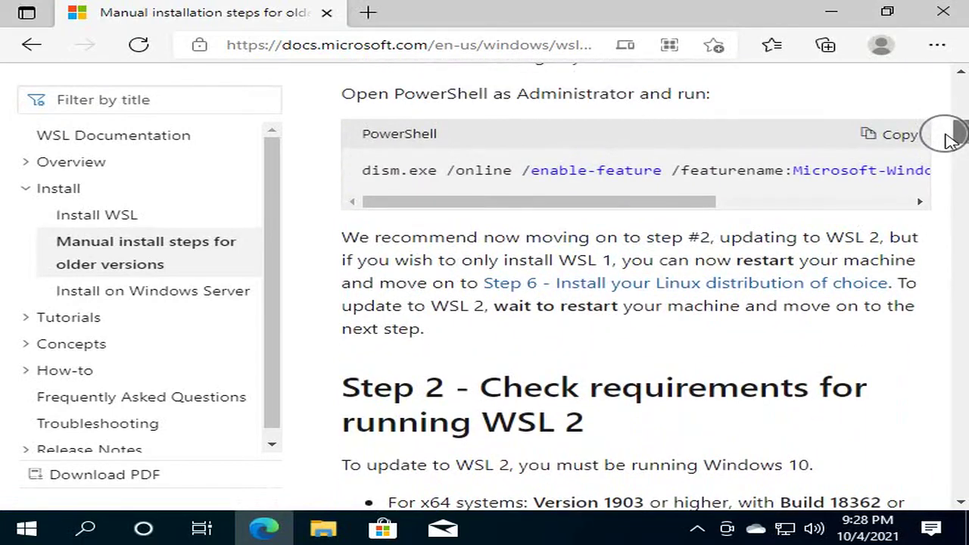
pyautogui.moveTo(708, 204); pyautogui.dragTo(583, 190)
pyautogui.moveTo(958, 130); pyautogui.dragTo(956, 198)
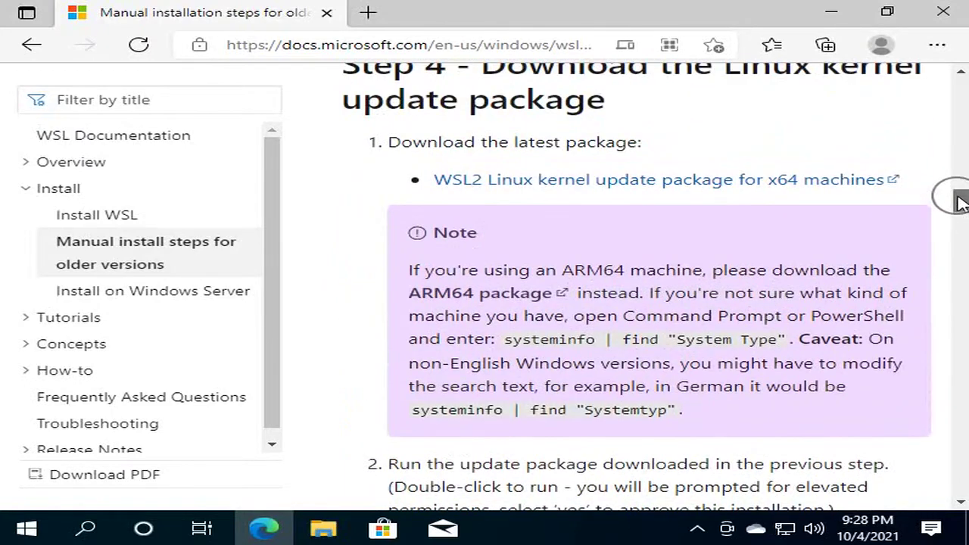
# - Download the x64 WSL2 kernel update package and show wsl_update_x64.msi in its folder
pyautogui.click(583, 181)
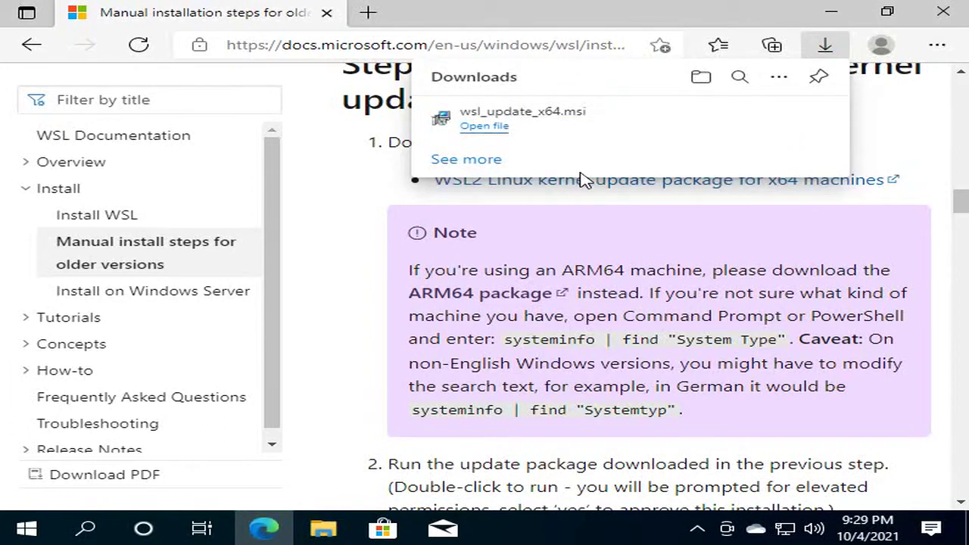
pyautogui.moveTo(802, 121)
pyautogui.click(741, 119)
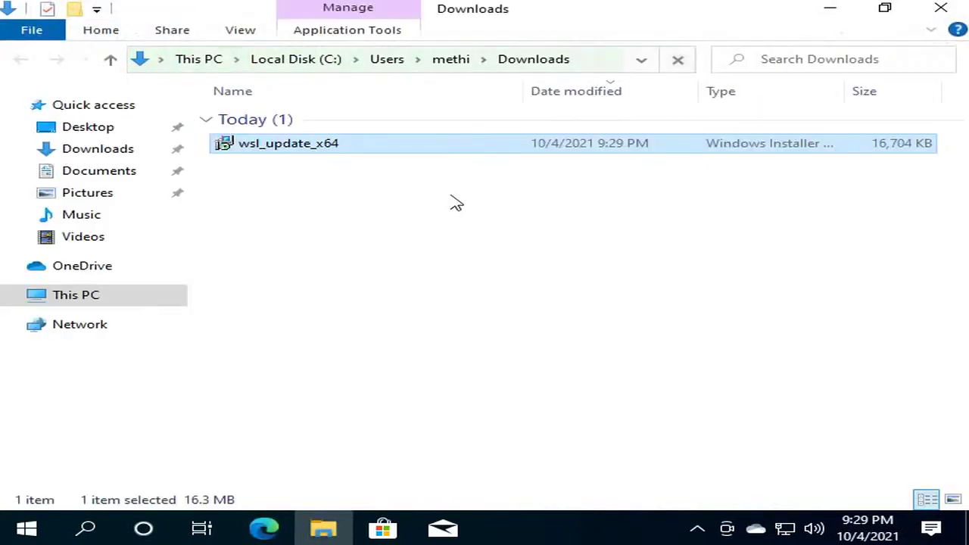
# - Run wsl_update_x64.msi through to Finish, approving the admin prompt, then close File Explorer
pyautogui.doubleClick(307, 151)
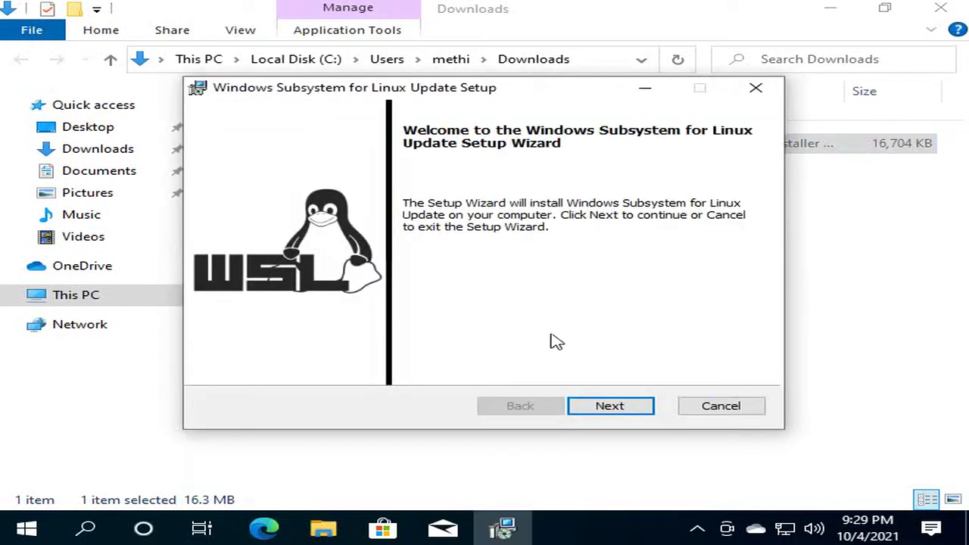
pyautogui.click(589, 404)
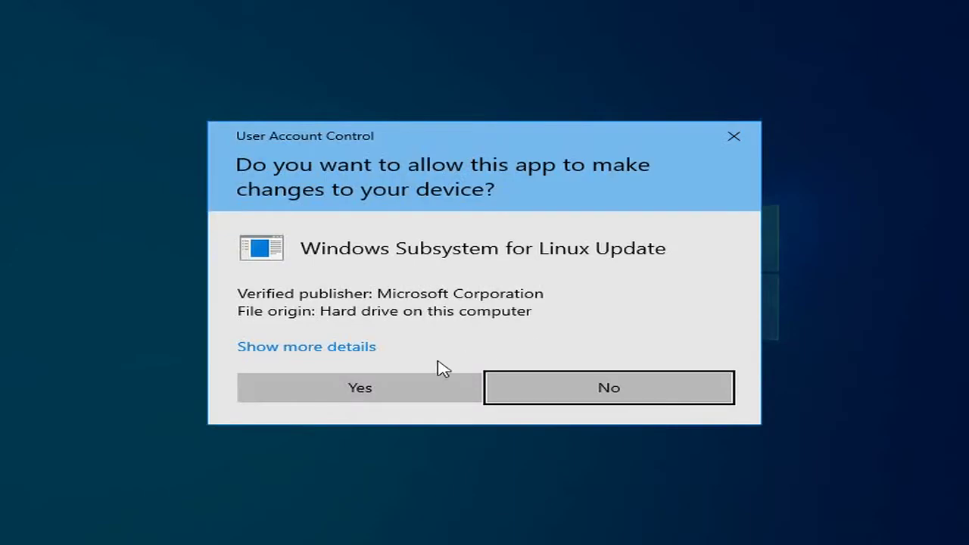
pyautogui.click(392, 385)
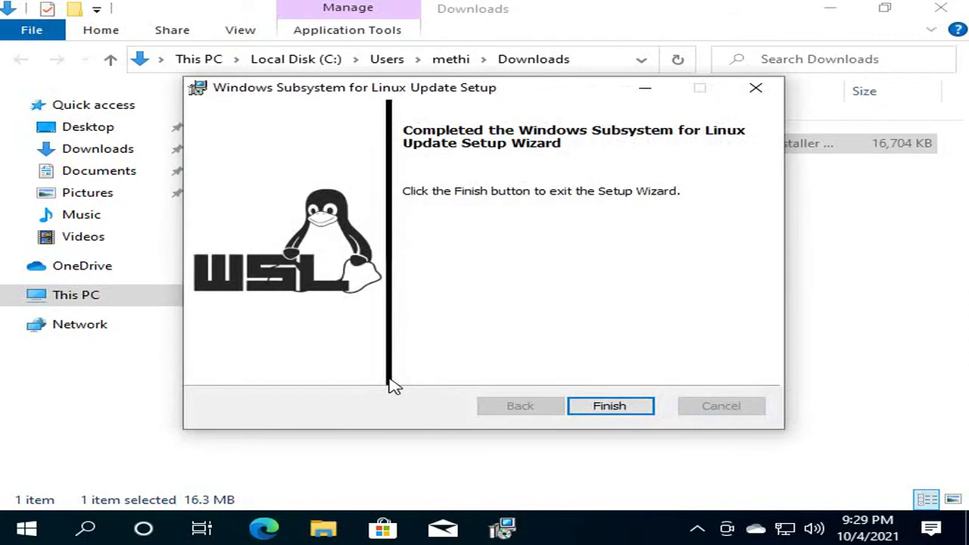
pyautogui.click(605, 407)
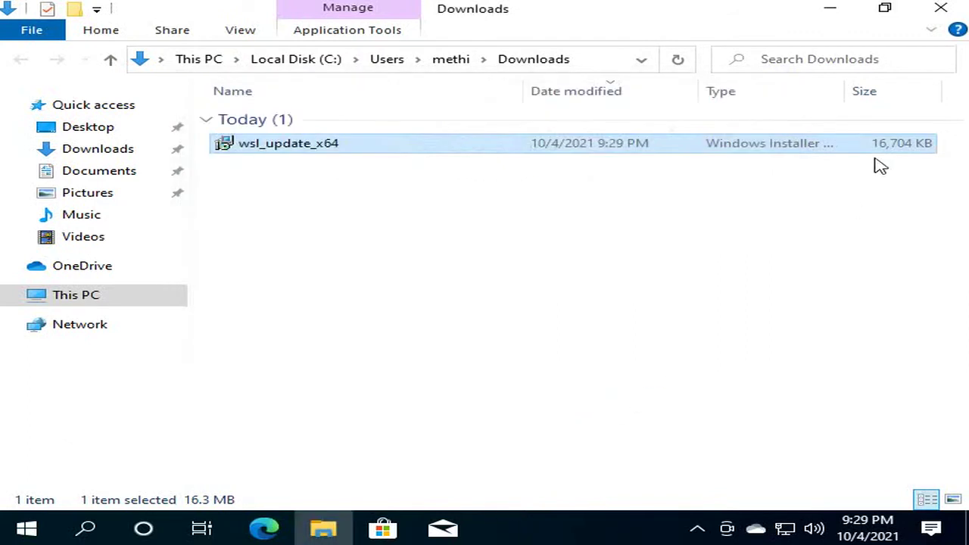
pyautogui.click(945, 9)
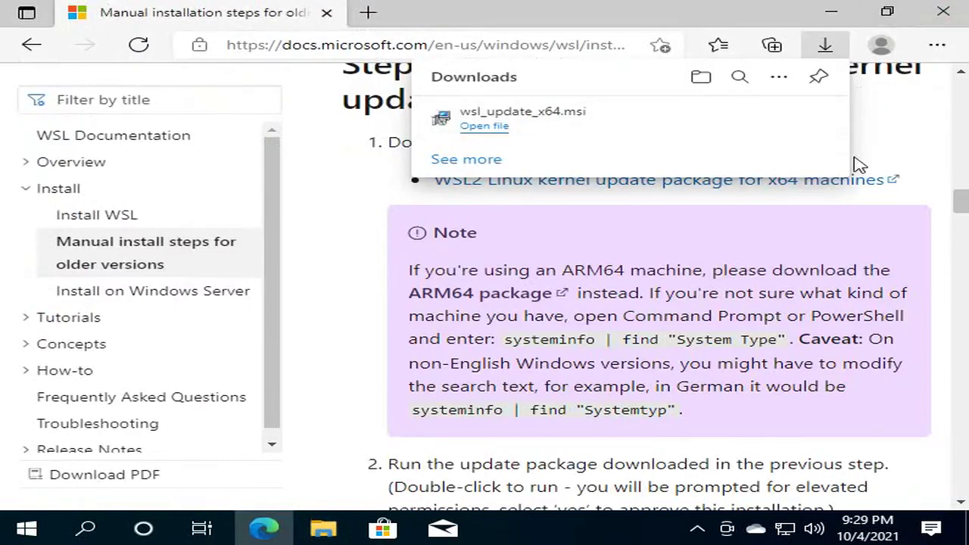
# - Copy the Step 5 'wsl --set-default-version 2' command and launch PowerShell as administrator
pyautogui.click(955, 210)
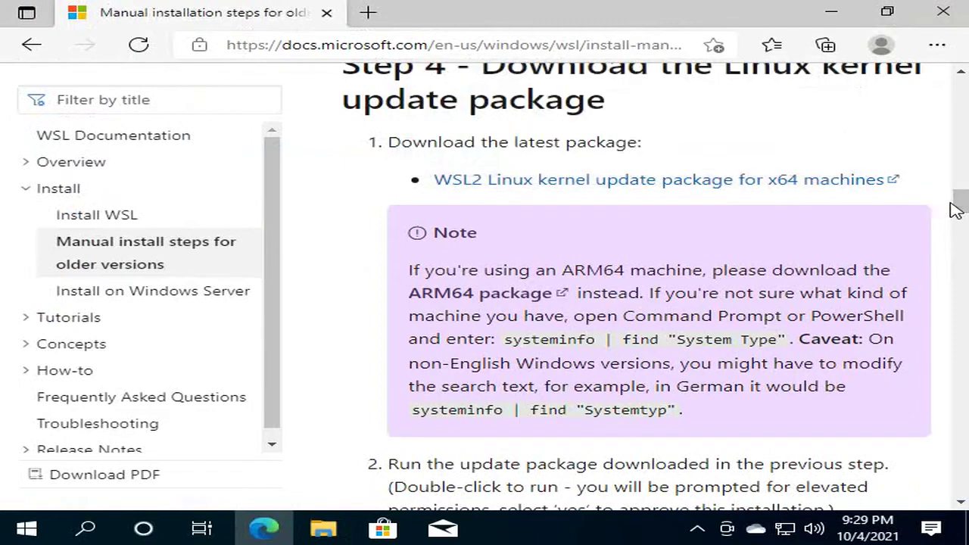
pyautogui.click(955, 210)
pyautogui.moveTo(955, 211); pyautogui.dragTo(961, 242)
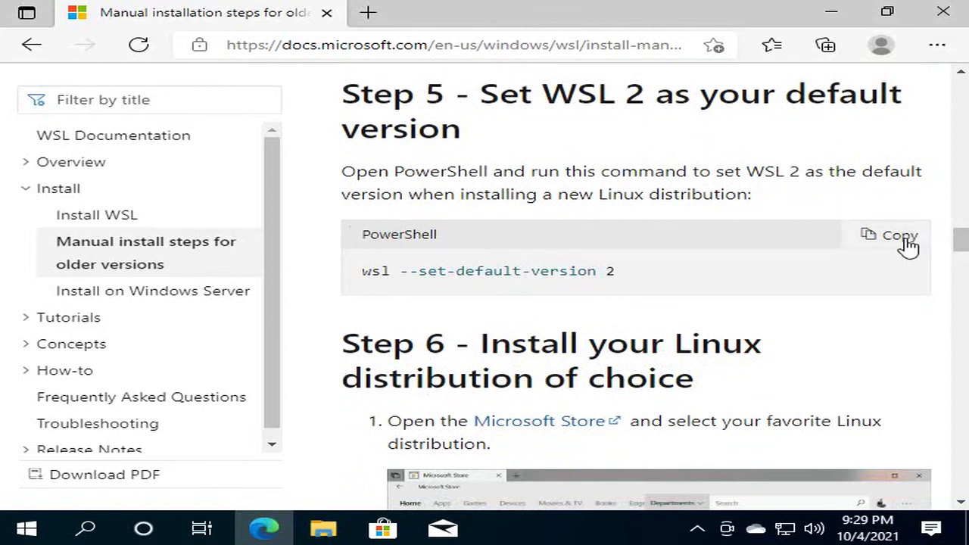
pyautogui.click(905, 241)
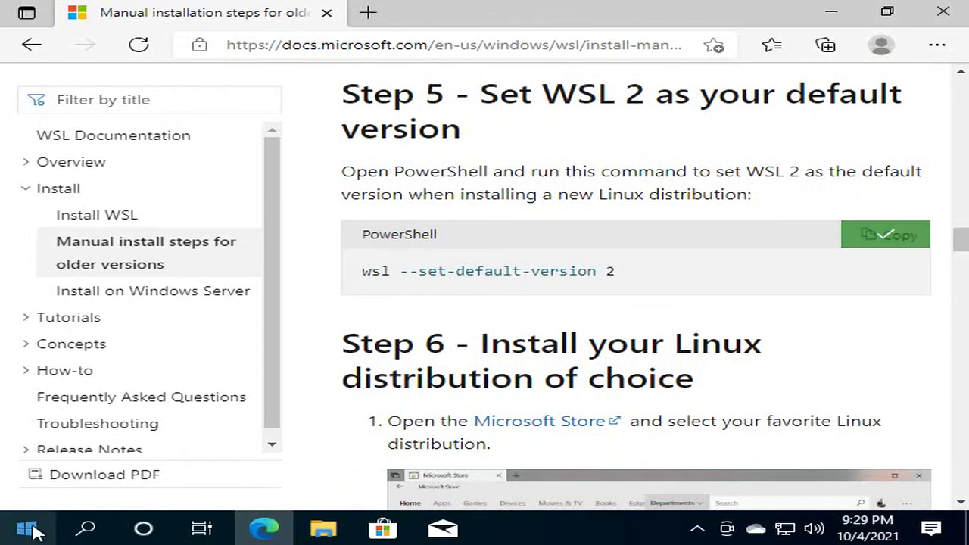
pyautogui.rightClick(37, 532)
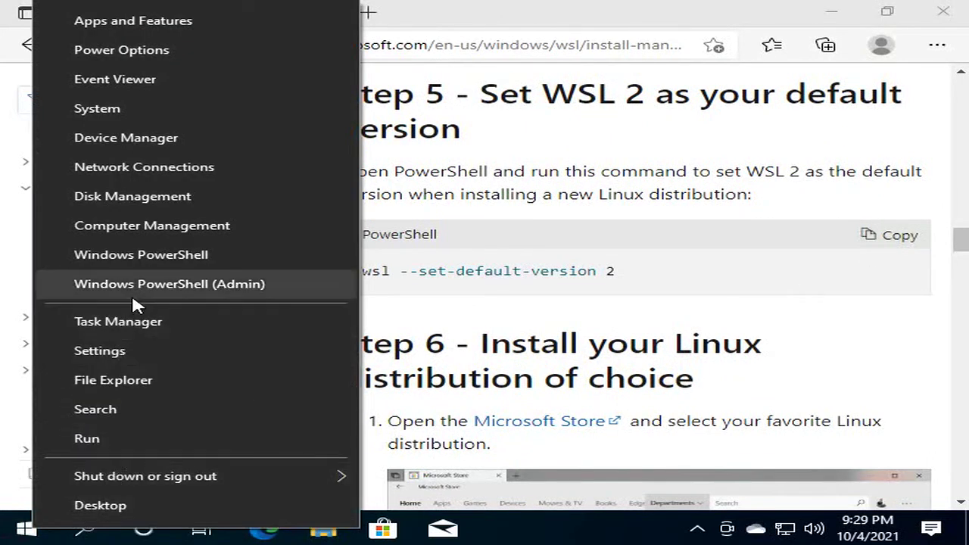
pyautogui.click(134, 291)
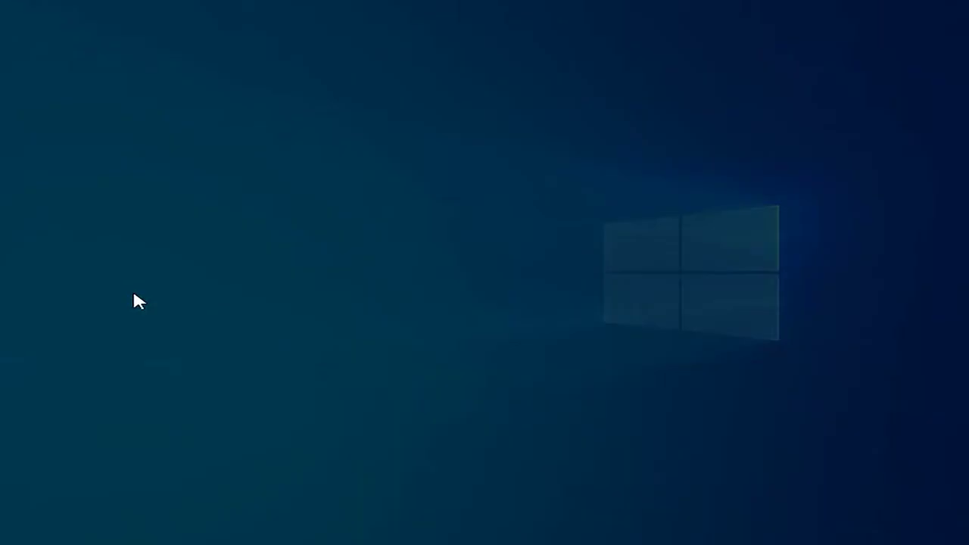
# - Approve elevation, run 'wsl --set-default-version 2' in PowerShell, and minimize the window
pyautogui.click(353, 378)
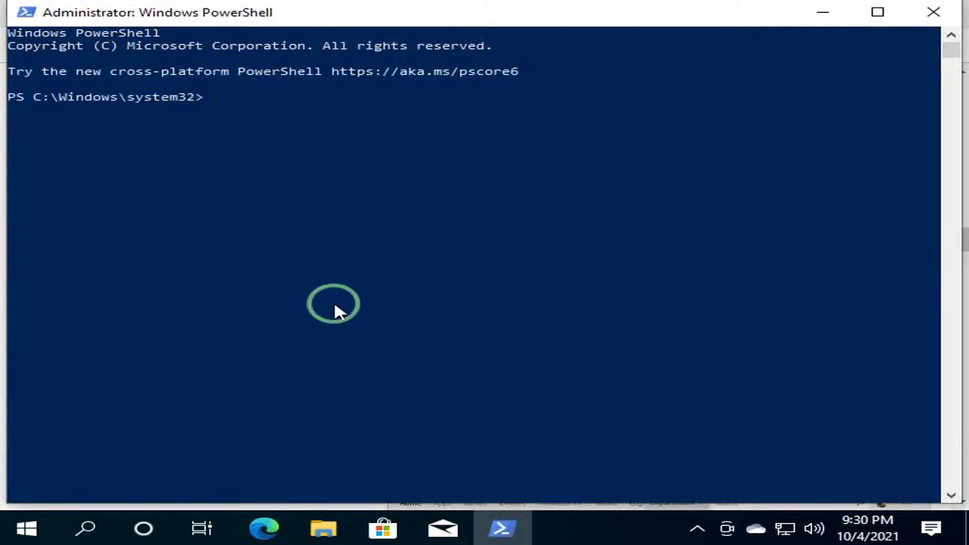
pyautogui.hotkey('ctrl', 'v')
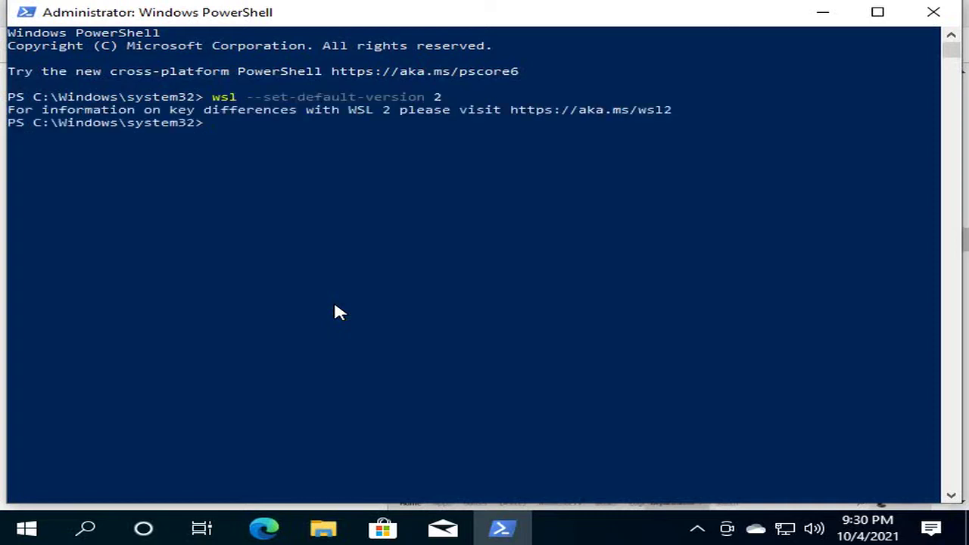
pyautogui.click(815, 13)
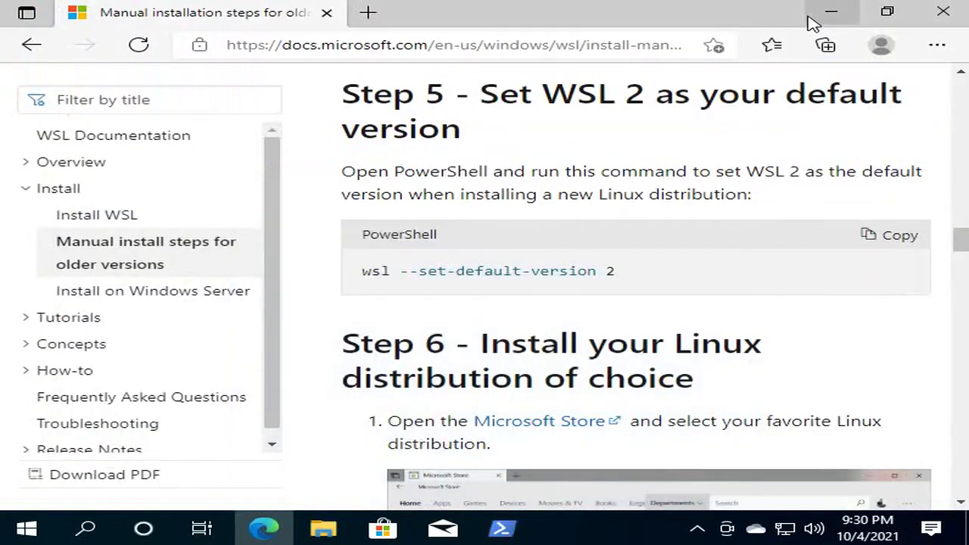
# - Scroll to the Step 6 distribution list and follow the Ubuntu 20.04 LTS link
pyautogui.moveTo(958, 241); pyautogui.dragTo(960, 276)
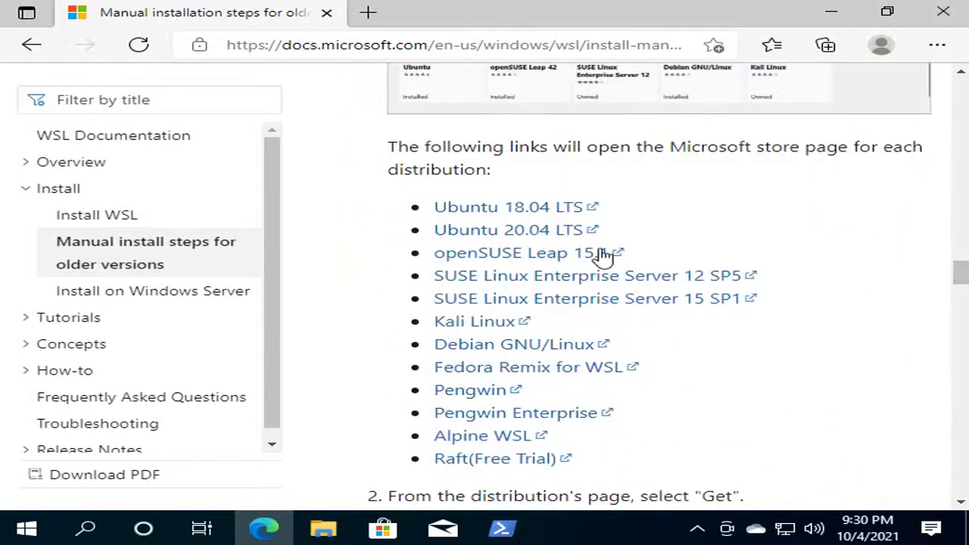
pyautogui.click(518, 234)
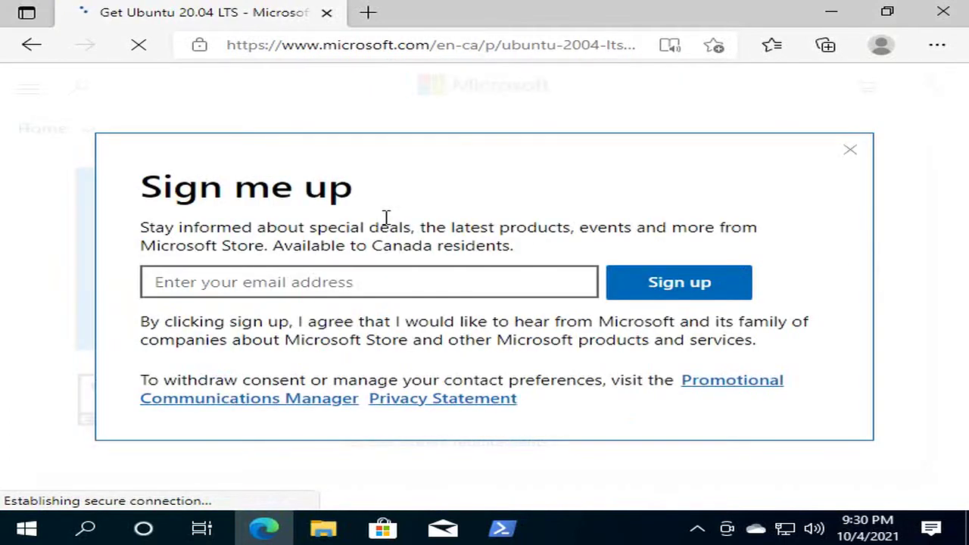
# - Dismiss the newsletter pop-up, open Ubuntu 20.04 LTS in the Store app maximized, and choose Get
pyautogui.click(336, 289)
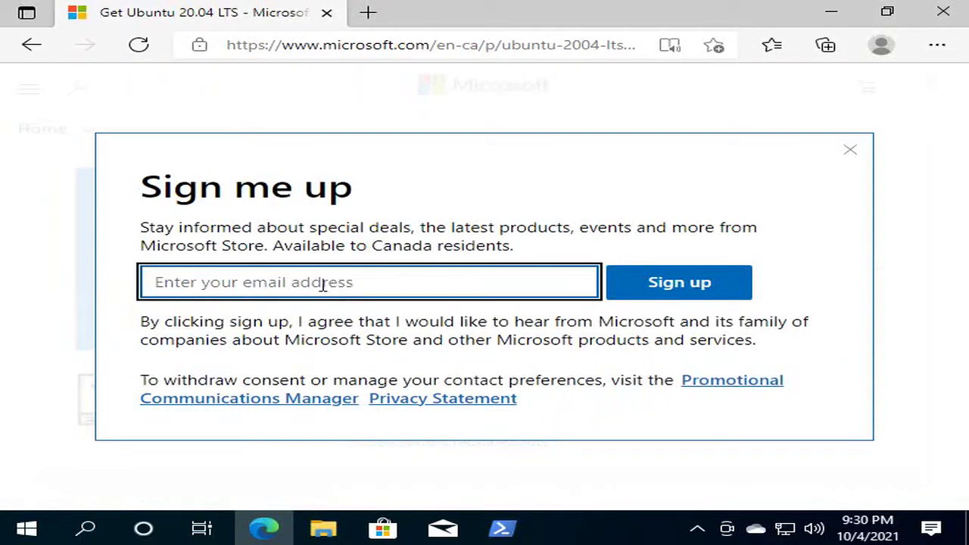
pyautogui.click(850, 153)
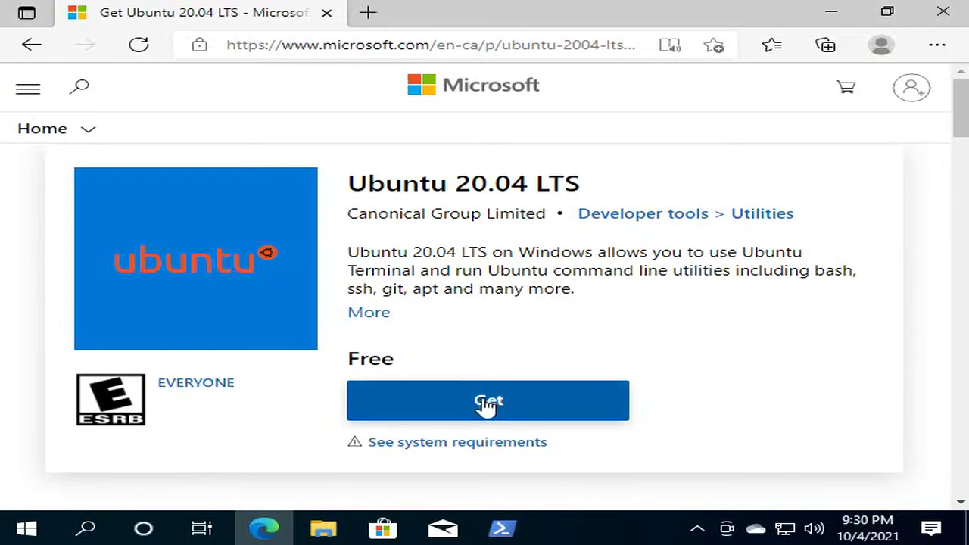
pyautogui.click(485, 404)
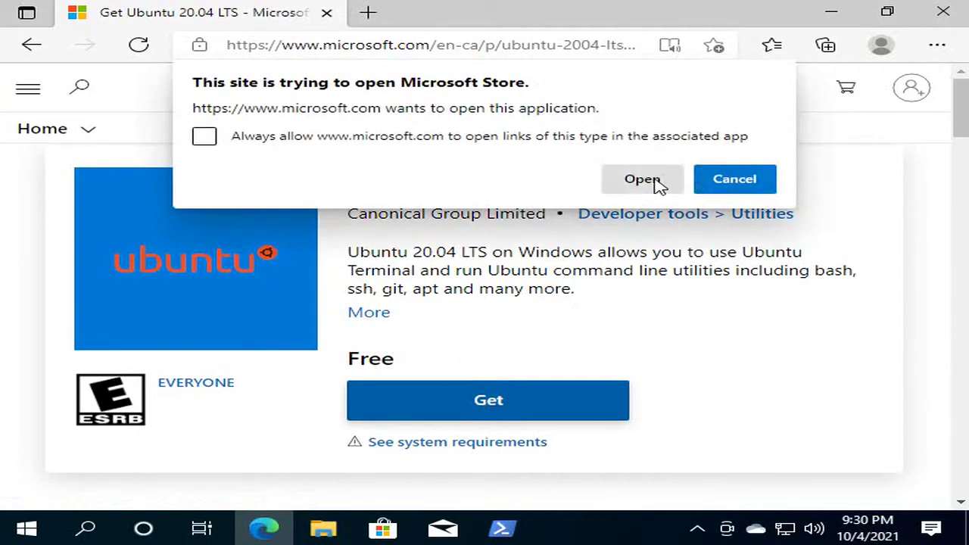
pyautogui.click(642, 180)
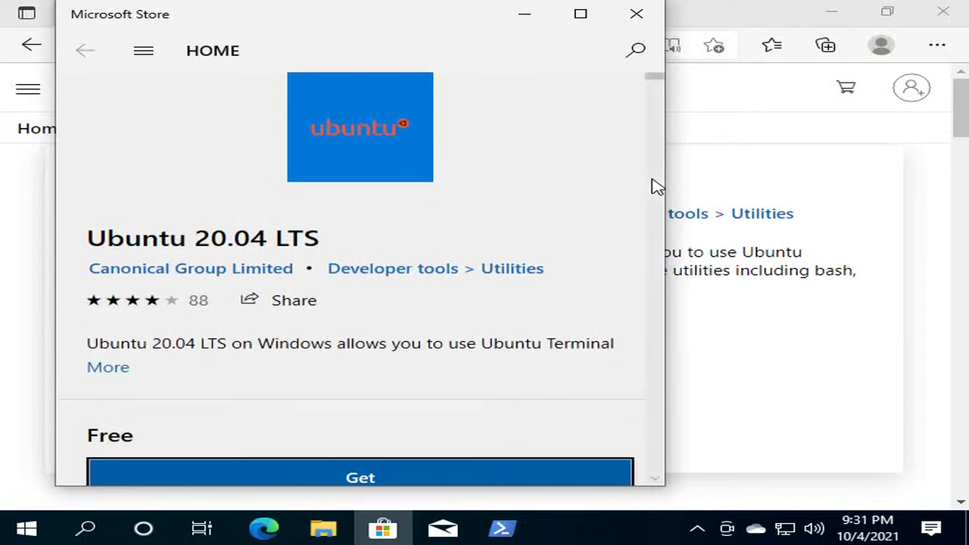
pyautogui.click(580, 15)
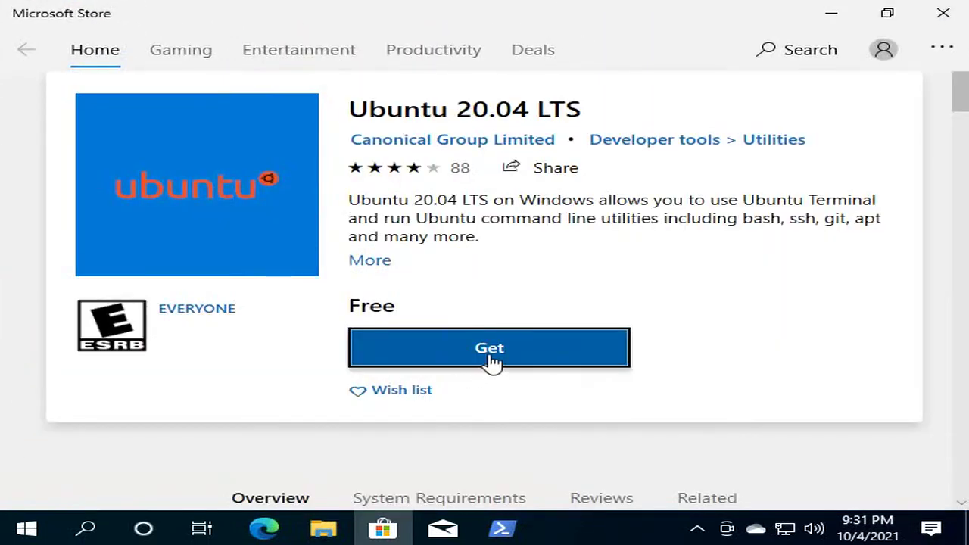
pyautogui.click(489, 356)
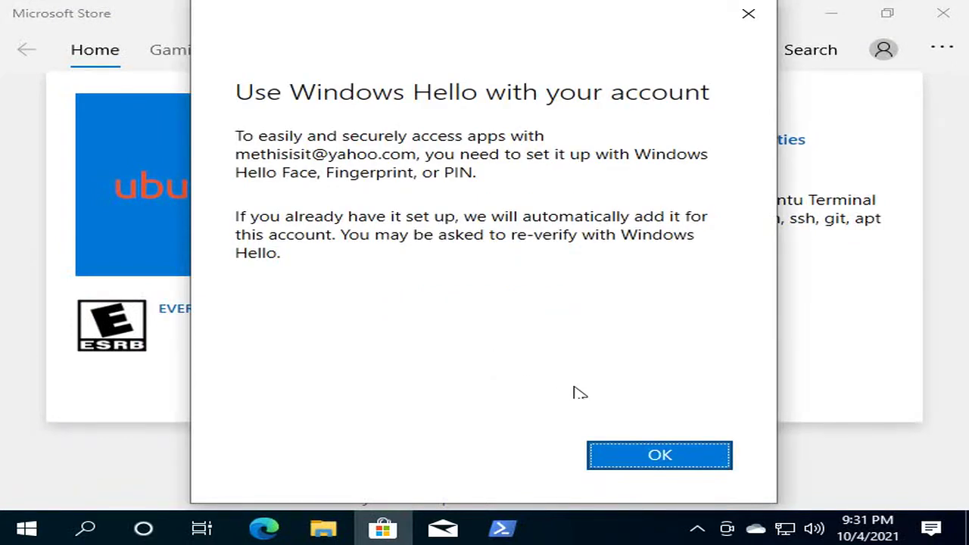
# - Acknowledge the Windows Hello notice, sign in with the account password, and enter the PIN
pyautogui.click(652, 456)
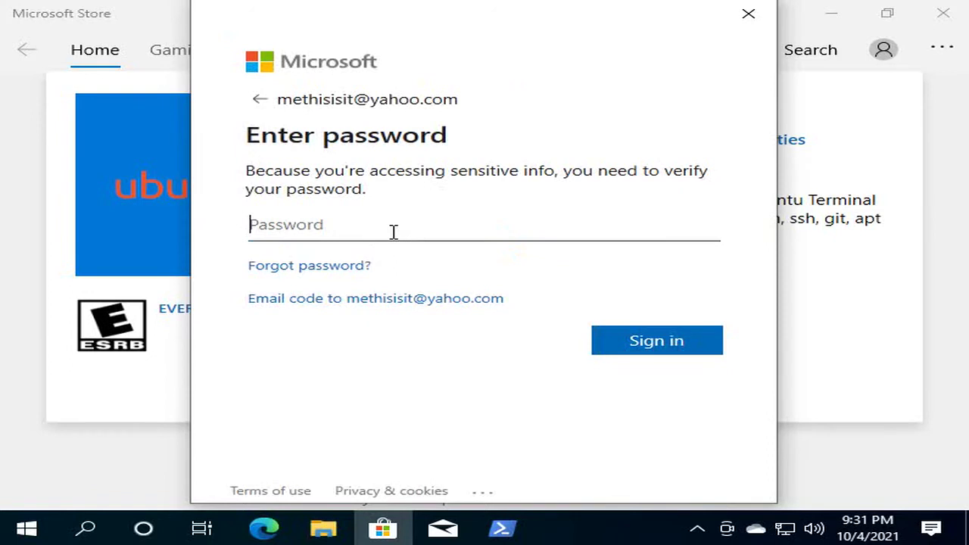
pyautogui.write('•••••••••••')
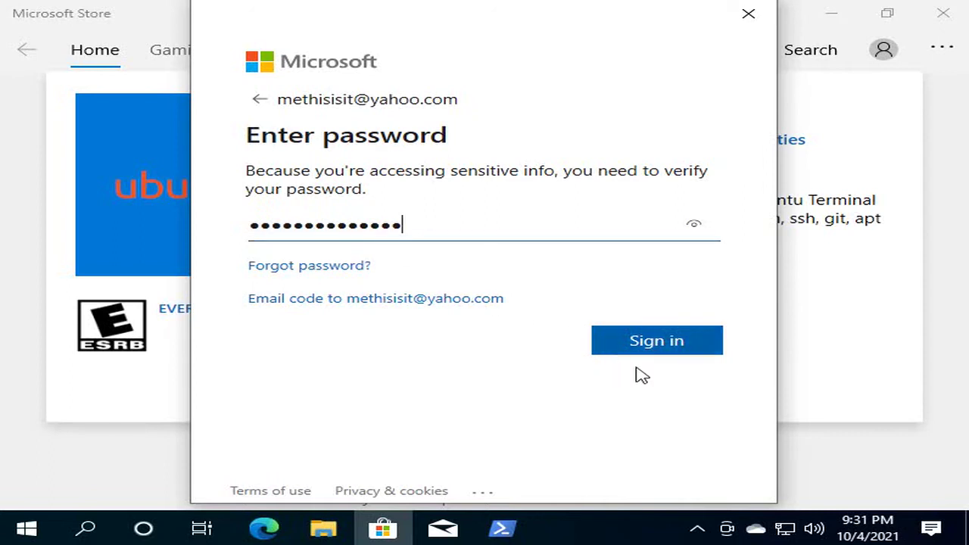
pyautogui.click(644, 353)
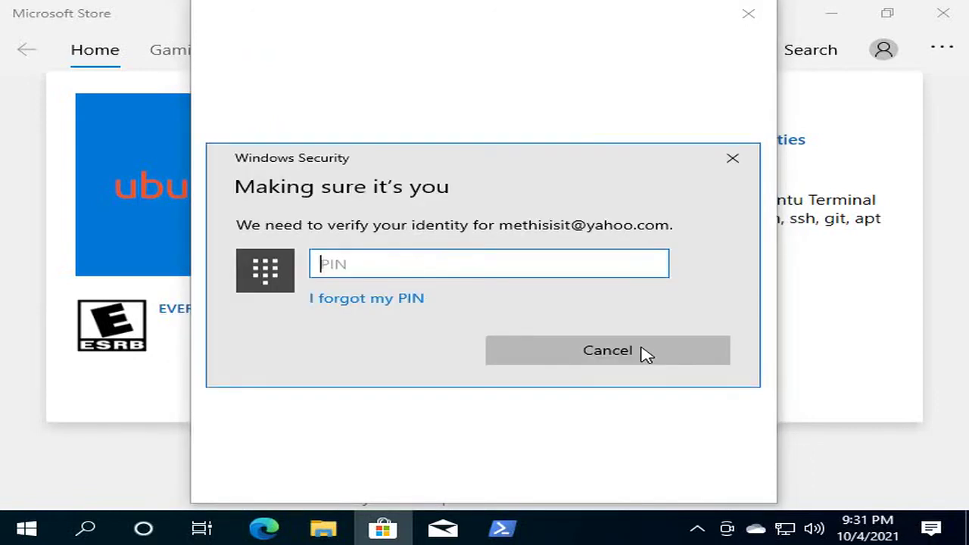
pyautogui.write('1234')
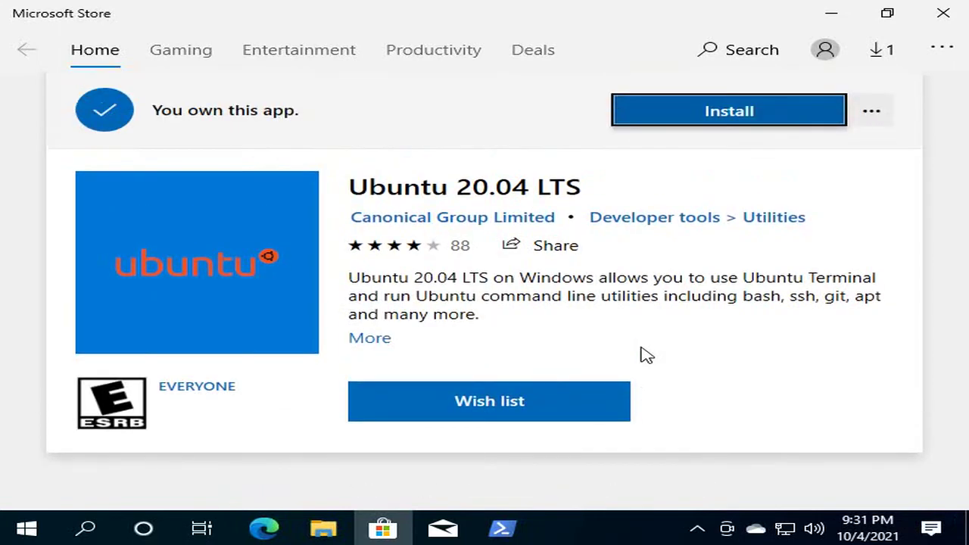
# - Install Ubuntu 20.04 LTS and launch it from the installed notification
pyautogui.press('Return')
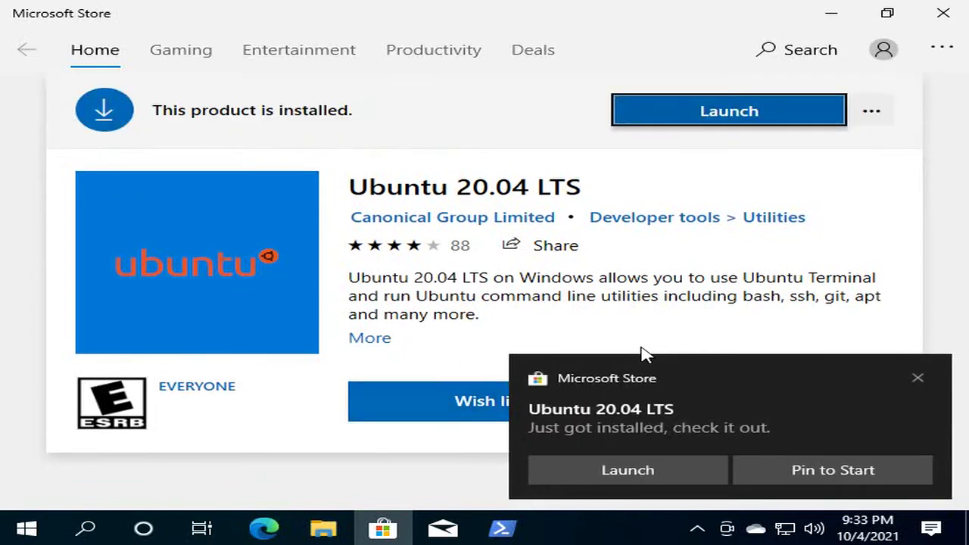
pyautogui.click(642, 463)
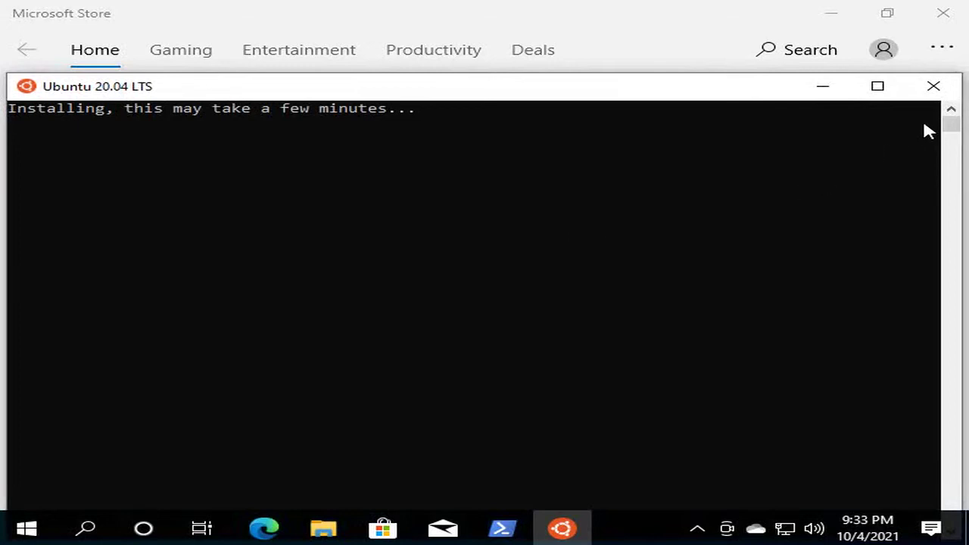
# - Maximize the Ubuntu console and let first-run setup reach the UNIX username prompt
pyautogui.click(878, 88)
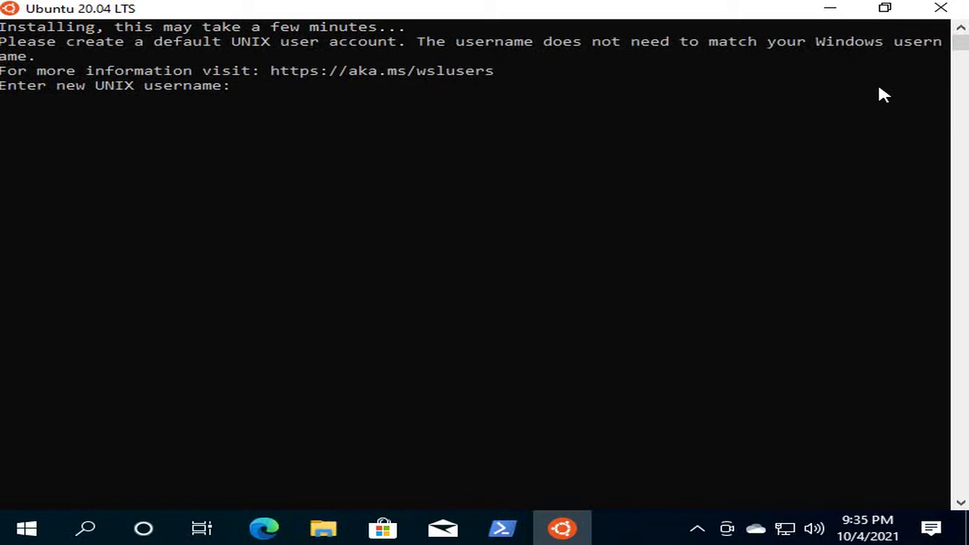
# - Create UNIX user 'testunix' with a confirmed password, then close the Ubuntu console
pyautogui.write('testunix')
pyautogui.press('Return')
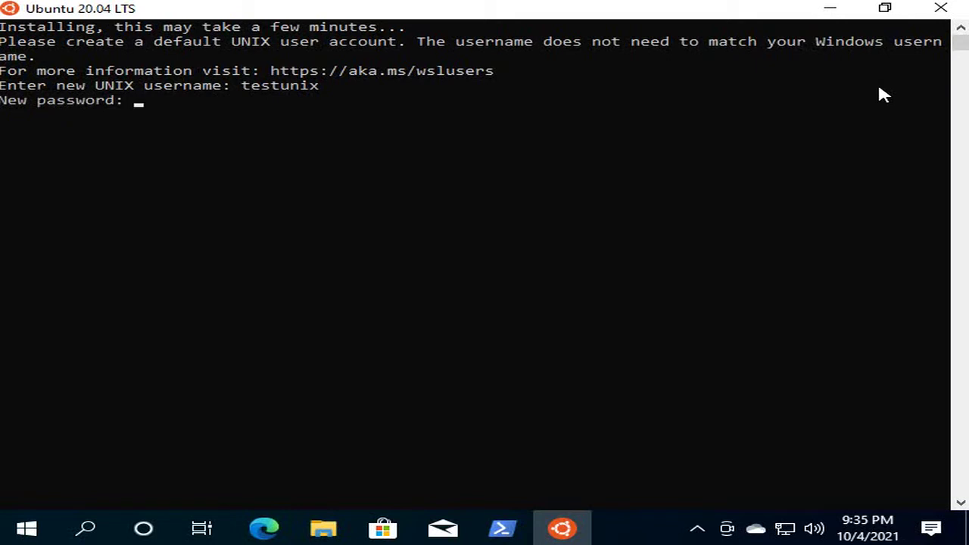
pyautogui.press('Return')
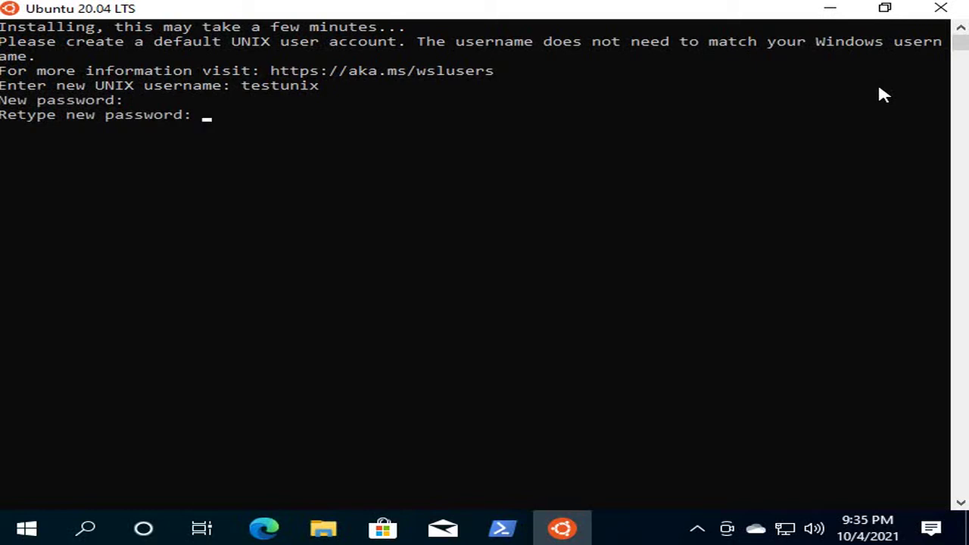
pyautogui.press('Return')
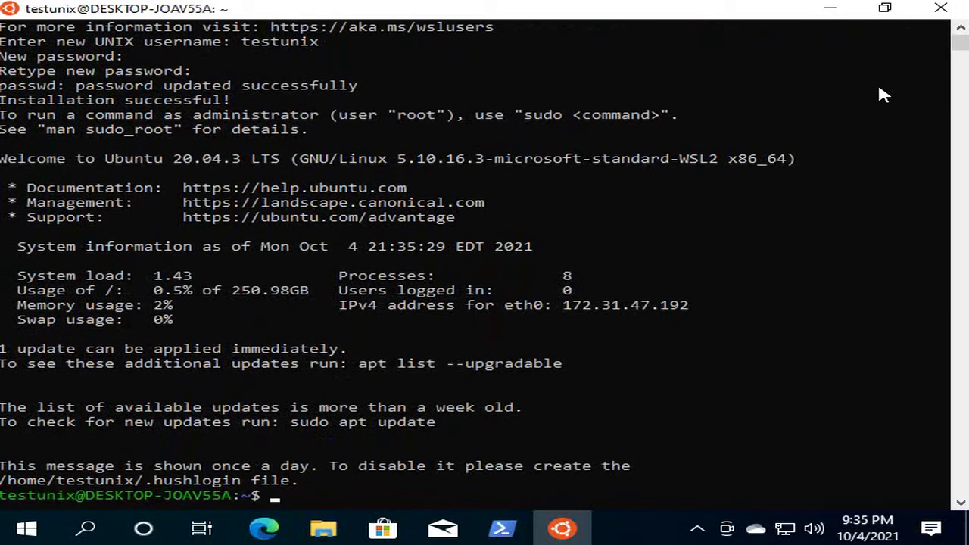
pyautogui.click(946, 12)
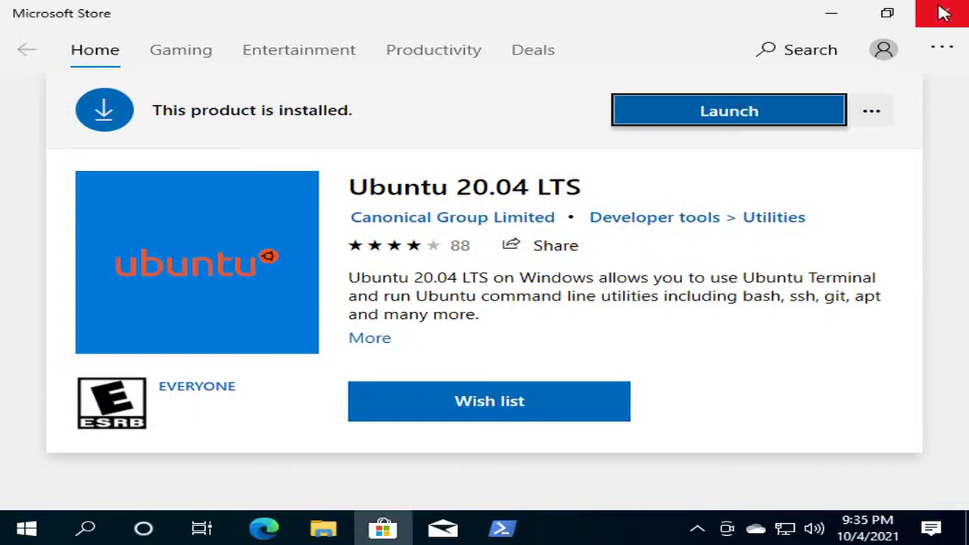
# - Close the Store and Edge, then download Docker Desktop Installer.exe from Docker Hub's Windows page
pyautogui.click(943, 14)
pyautogui.click(945, 14)
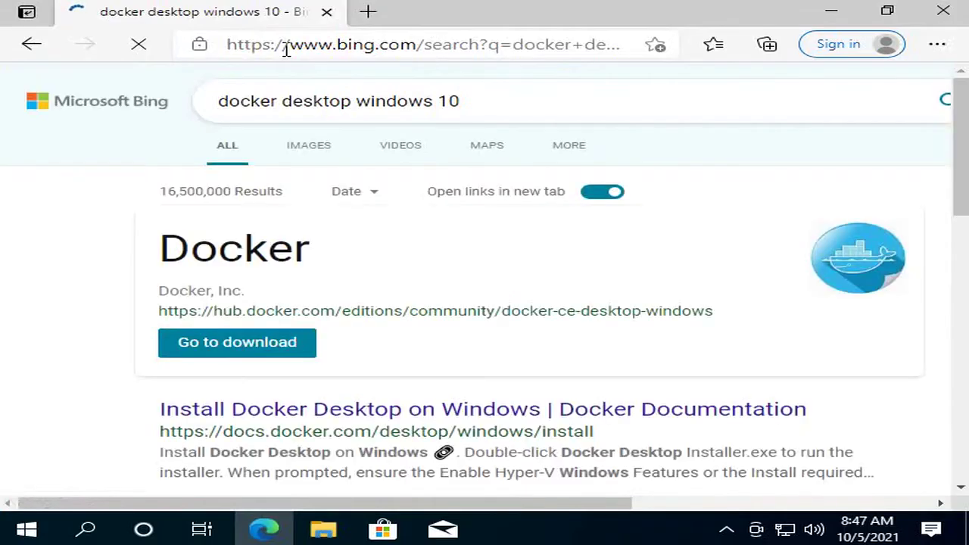
pyautogui.click(225, 378)
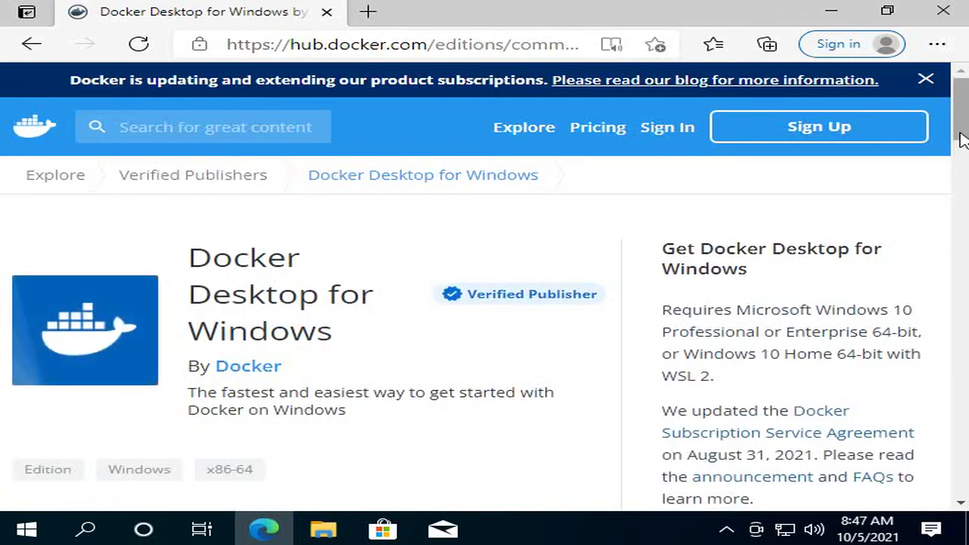
pyautogui.moveTo(959, 143); pyautogui.dragTo(961, 169)
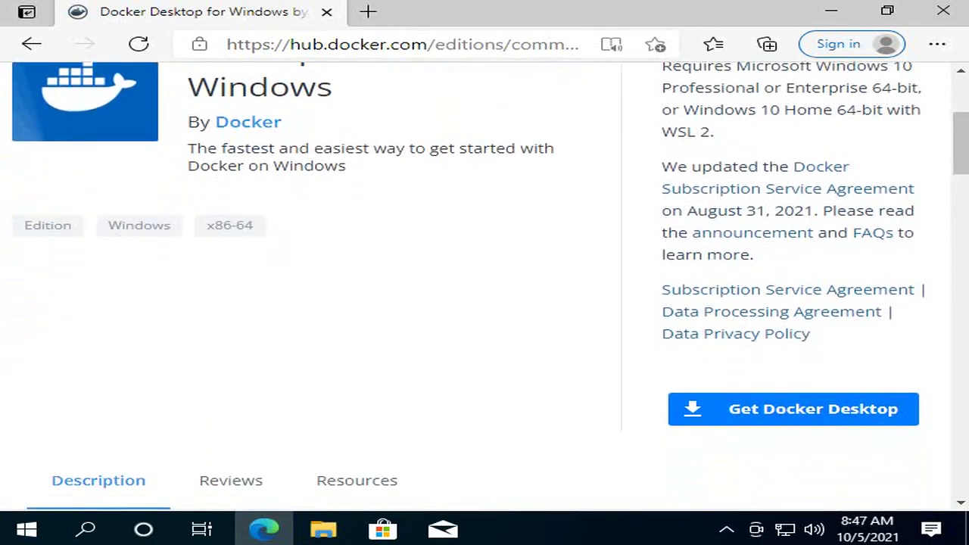
pyautogui.click(772, 412)
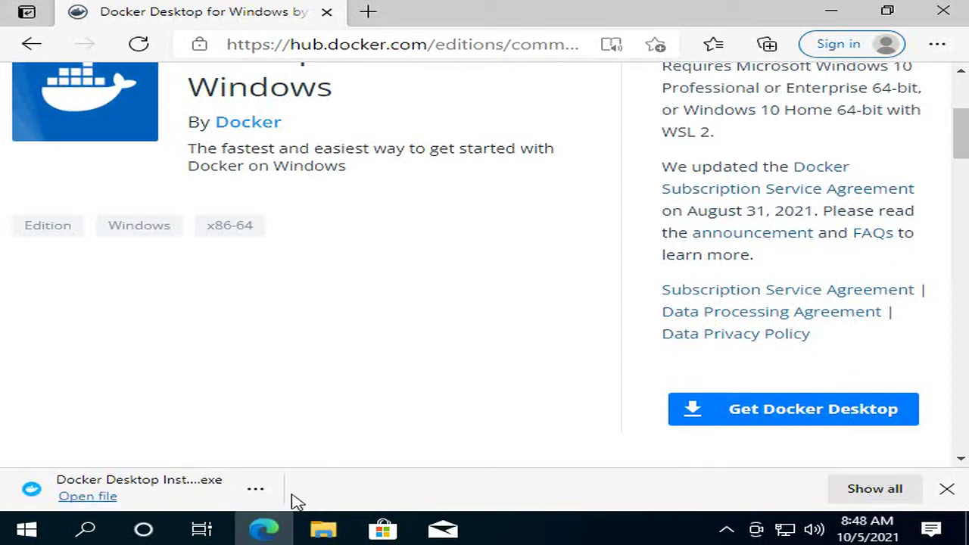
pyautogui.click(255, 488)
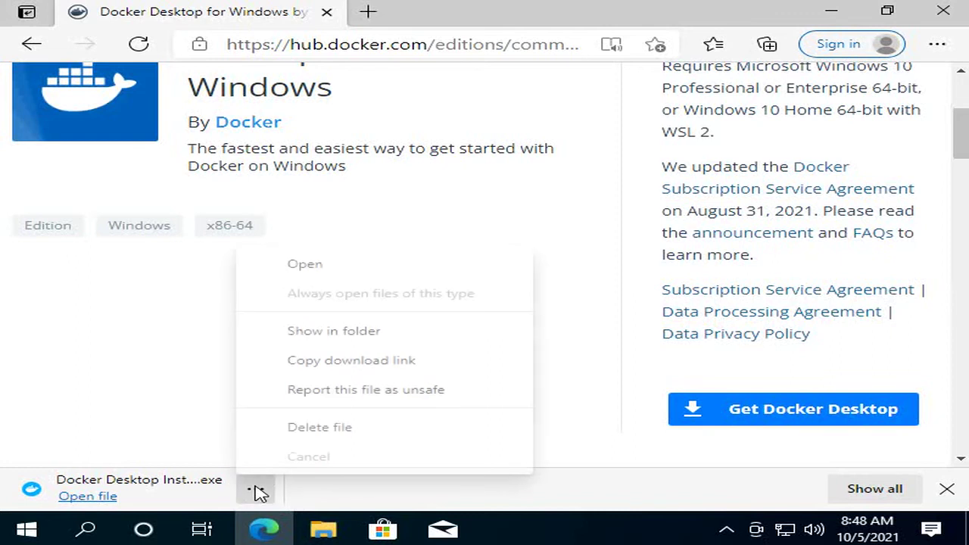
# - Show the downloaded installer in Downloads and run Docker Desktop Installer from File Explorer
pyautogui.click(321, 337)
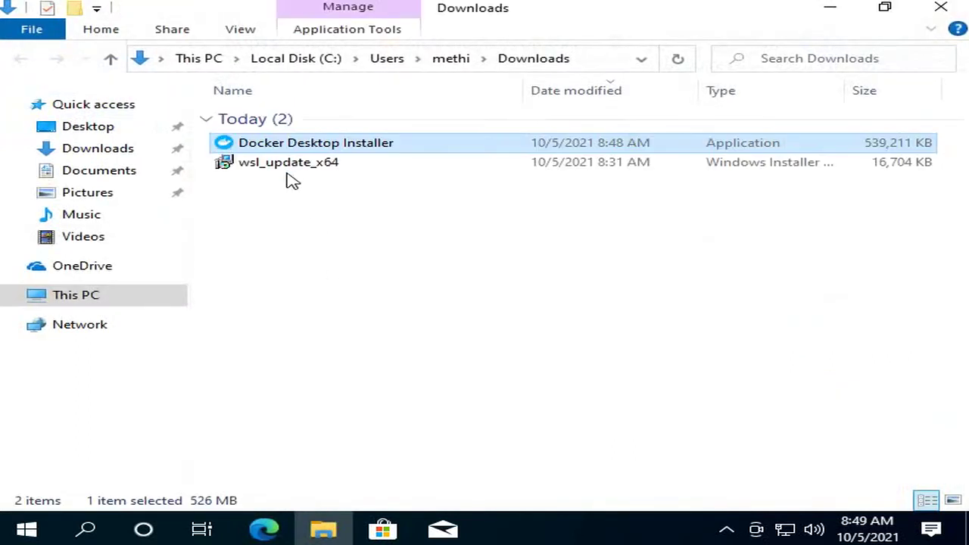
pyautogui.click(287, 154)
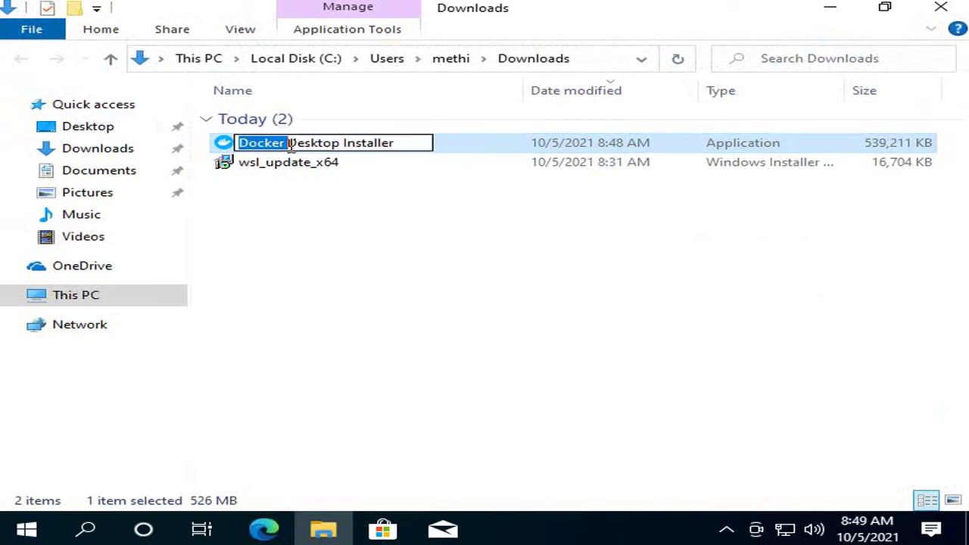
pyautogui.click(325, 163)
pyautogui.doubleClick(316, 145)
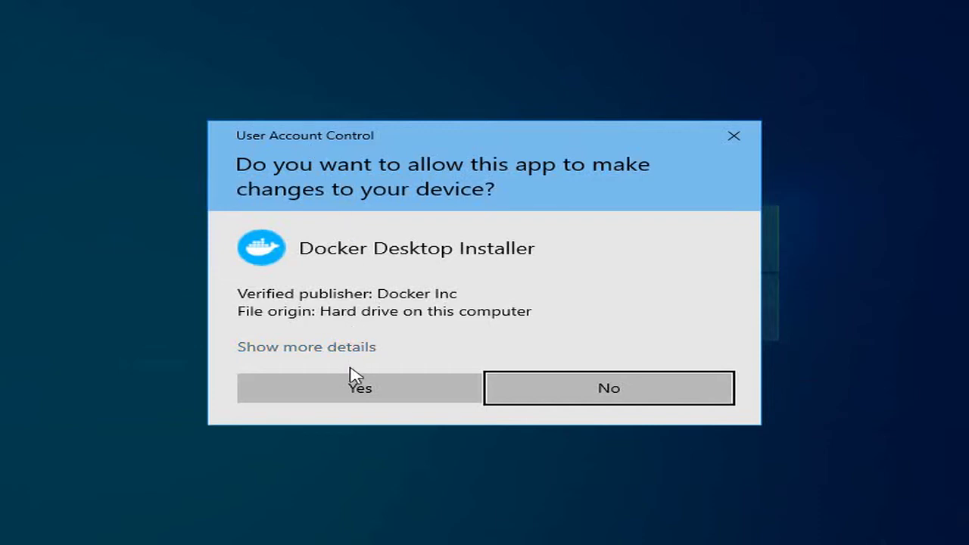
# - Approve the UAC prompt and maximize the installer, keeping WSL 2 and desktop shortcut checked
pyautogui.click(348, 392)
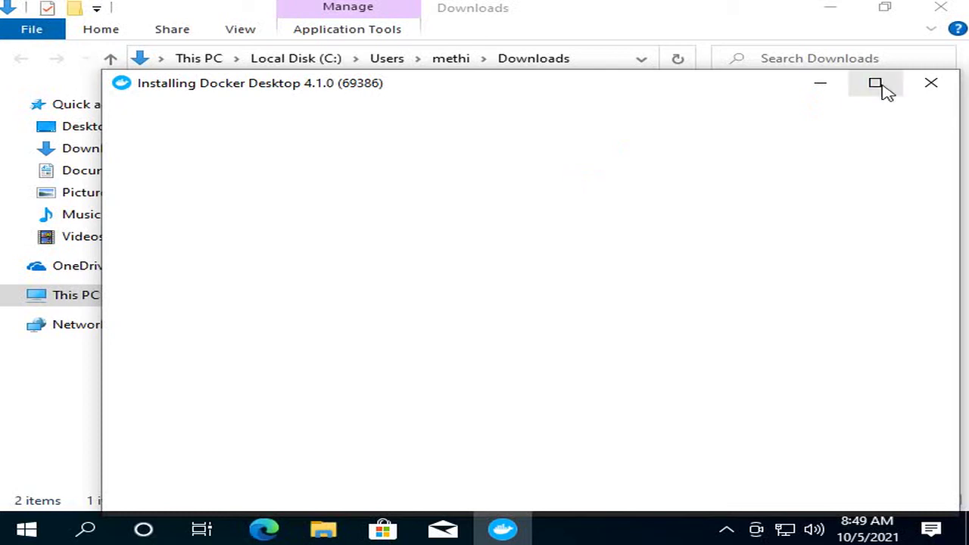
pyautogui.click(878, 85)
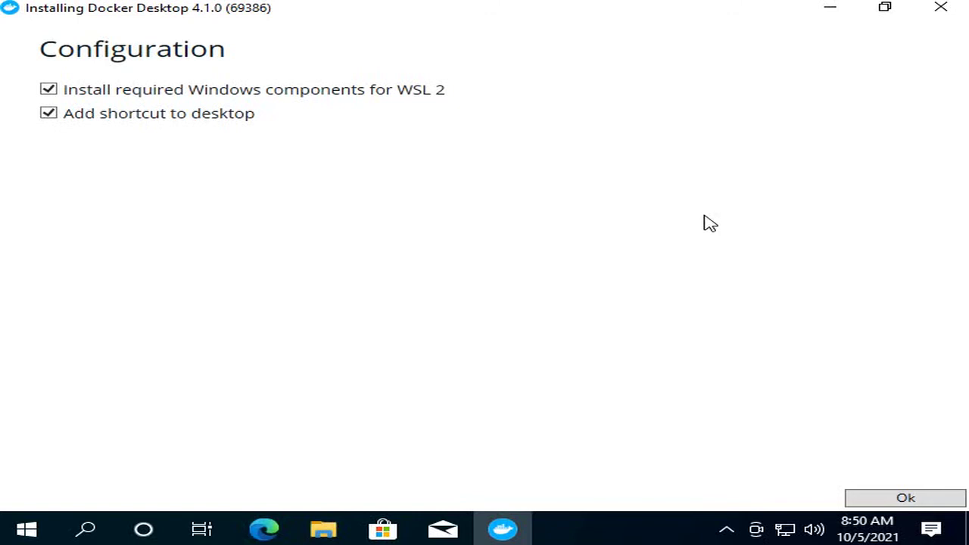
# - Accept the configuration and install Docker Desktop 4.1.0 until it reports Installation succeeded
pyautogui.click(890, 498)
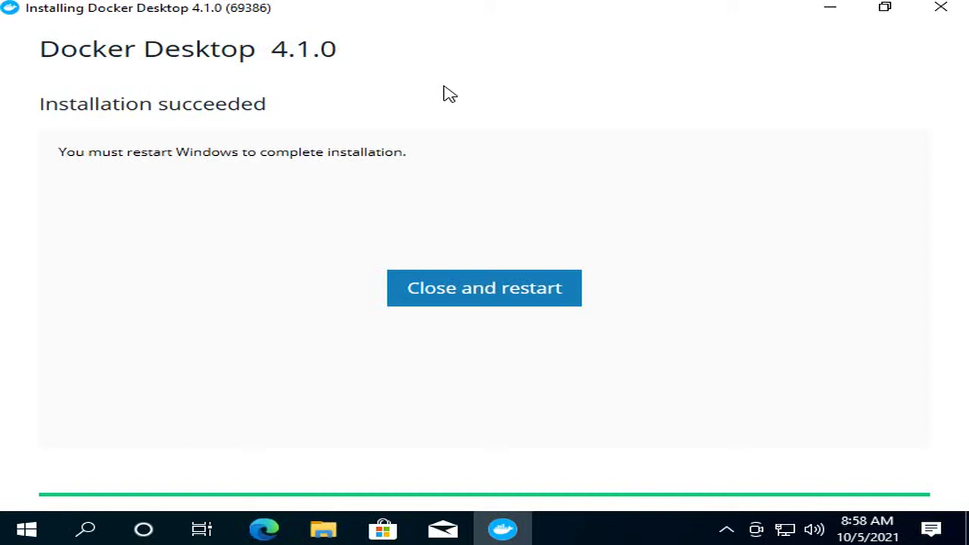
# - Close the finished Docker Desktop installer and restart Windows to the lock screen
pyautogui.click(445, 283)
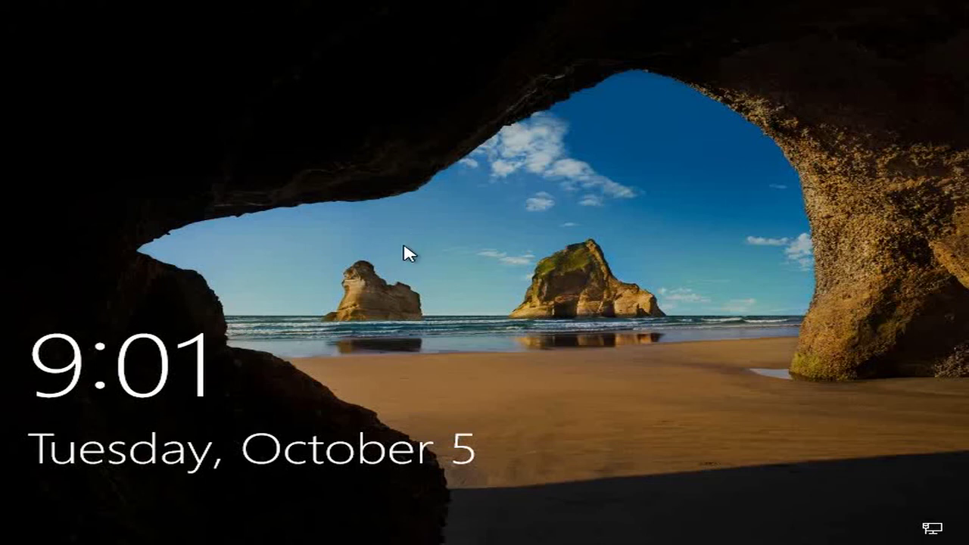
# - Sign back into Windows with the account PIN so Docker Desktop launches
pyautogui.click(404, 253)
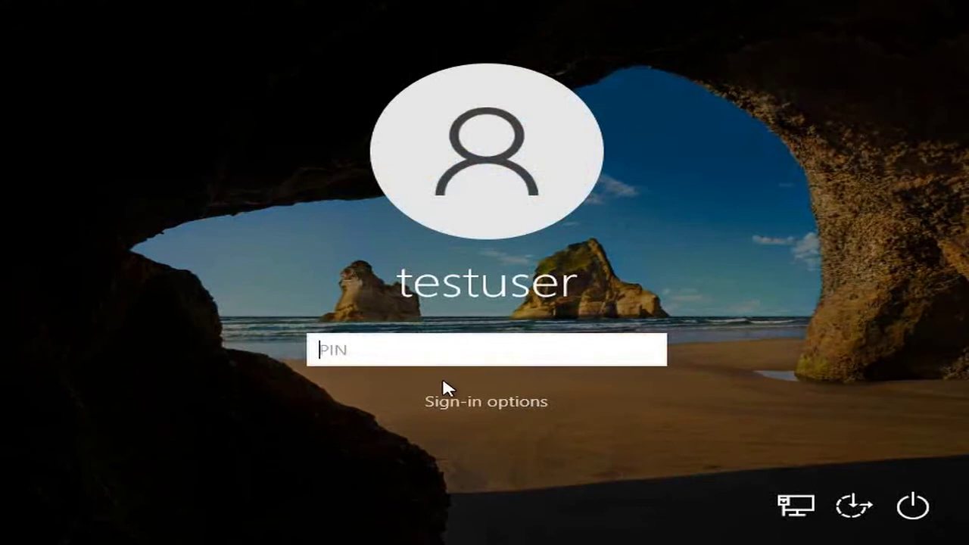
pyautogui.click(374, 345)
pyautogui.write('1234')
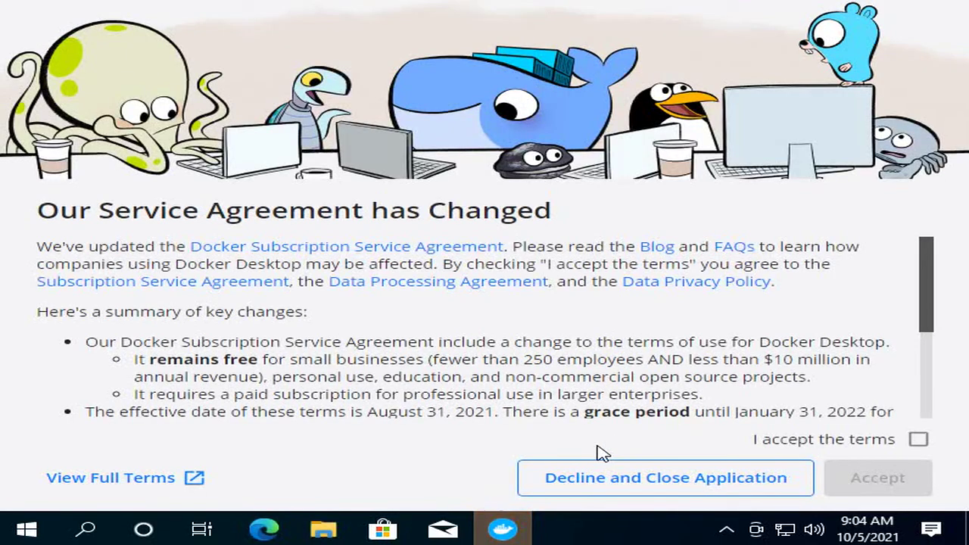
# - Accept Docker's updated service terms and open the Docker Desktop dashboard from the tray whale icon
pyautogui.click(916, 442)
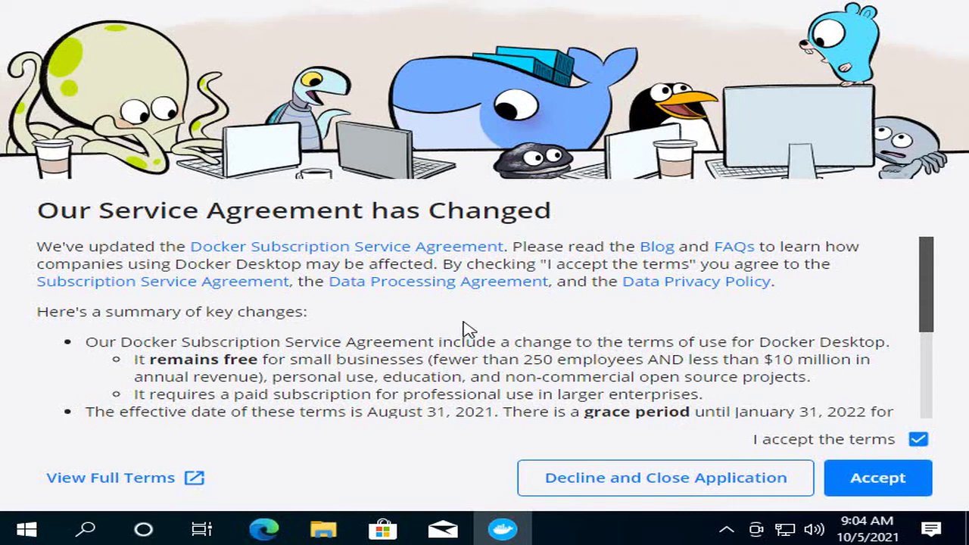
pyautogui.click(858, 480)
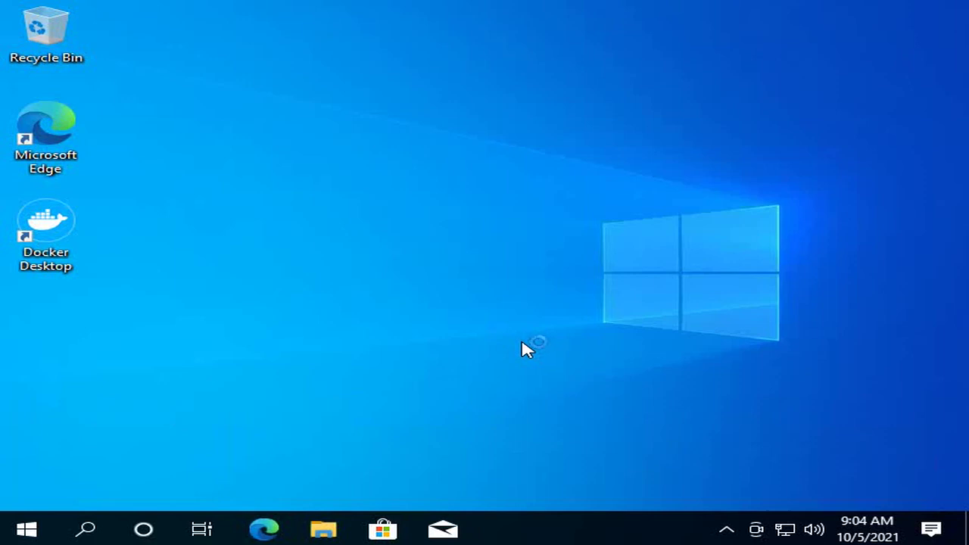
pyautogui.click(726, 529)
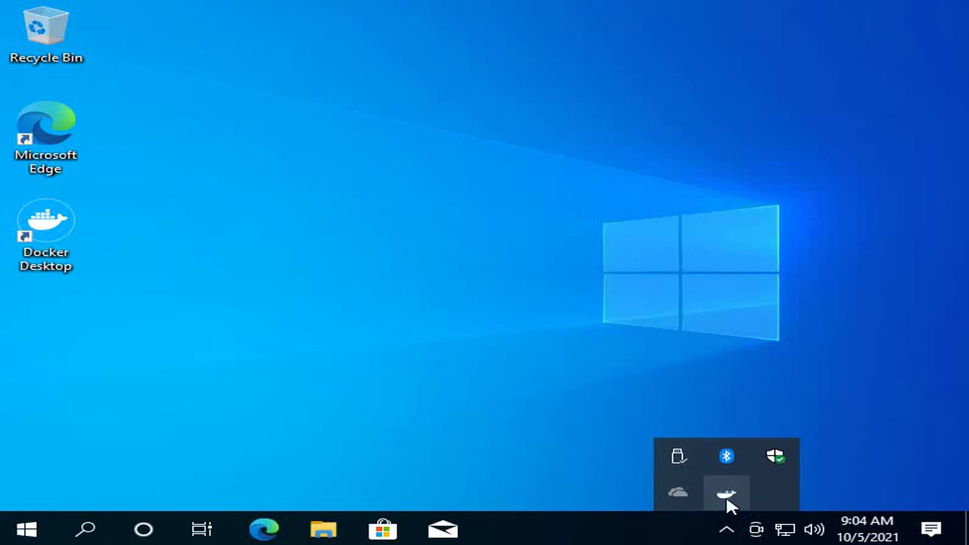
pyautogui.click(724, 501)
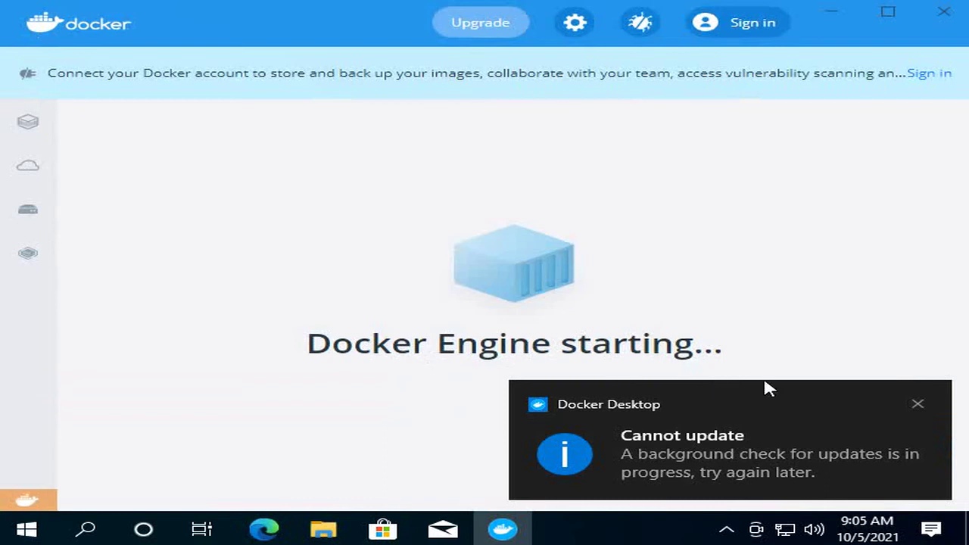
# - Dismiss the 'Cannot update' notice and wait for the Docker Engine to finish starting
pyautogui.click(916, 404)
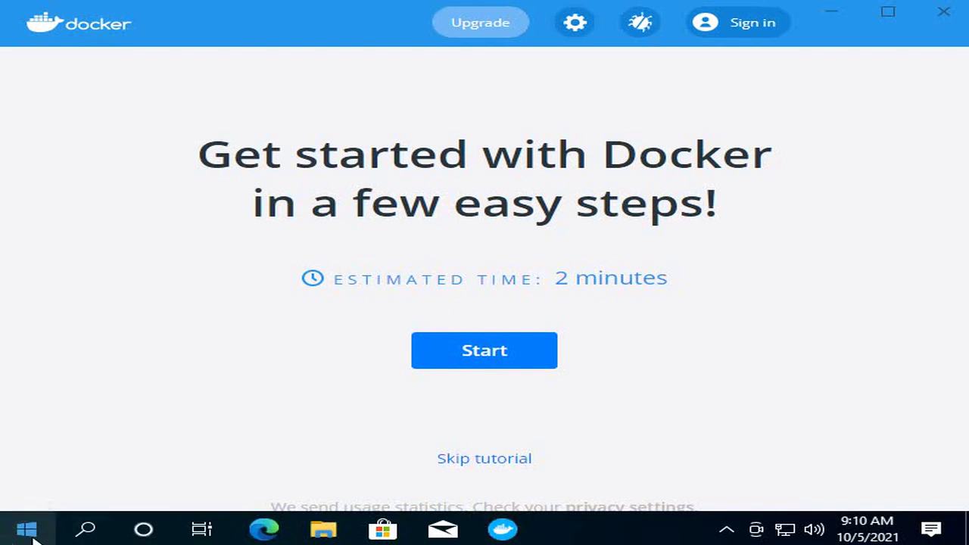
# - Launch Windows PowerShell as Administrator from the Start quick menu, approving the UAC prompt
pyautogui.rightClick(27, 530)
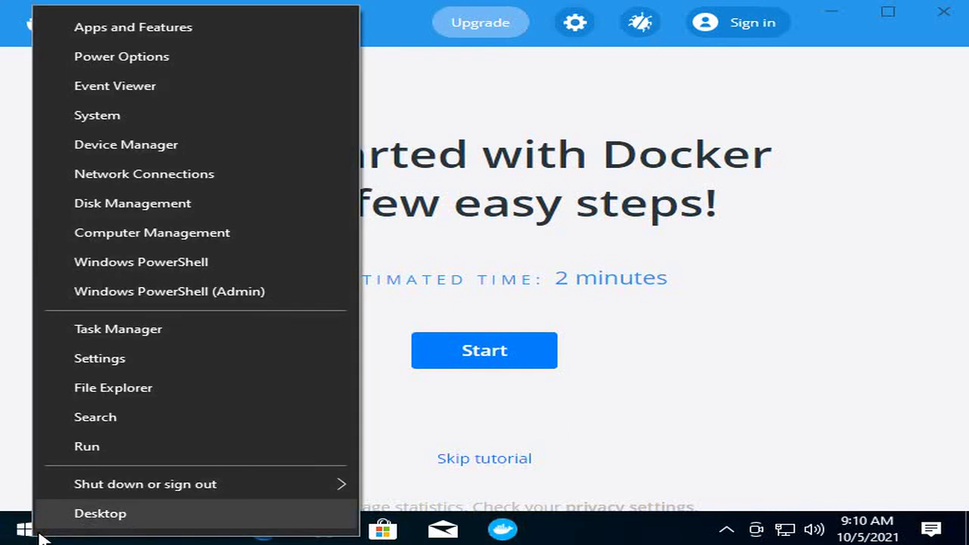
pyautogui.click(146, 291)
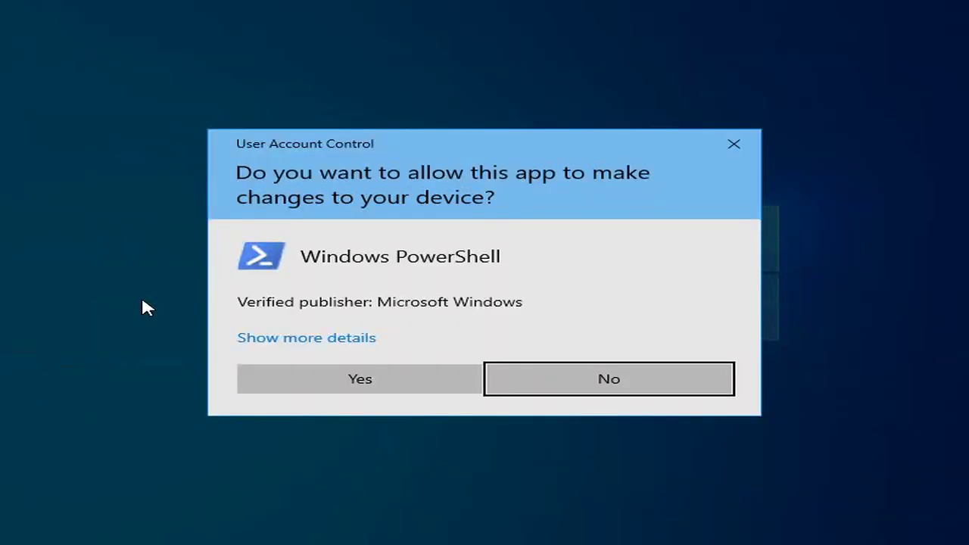
pyautogui.click(398, 374)
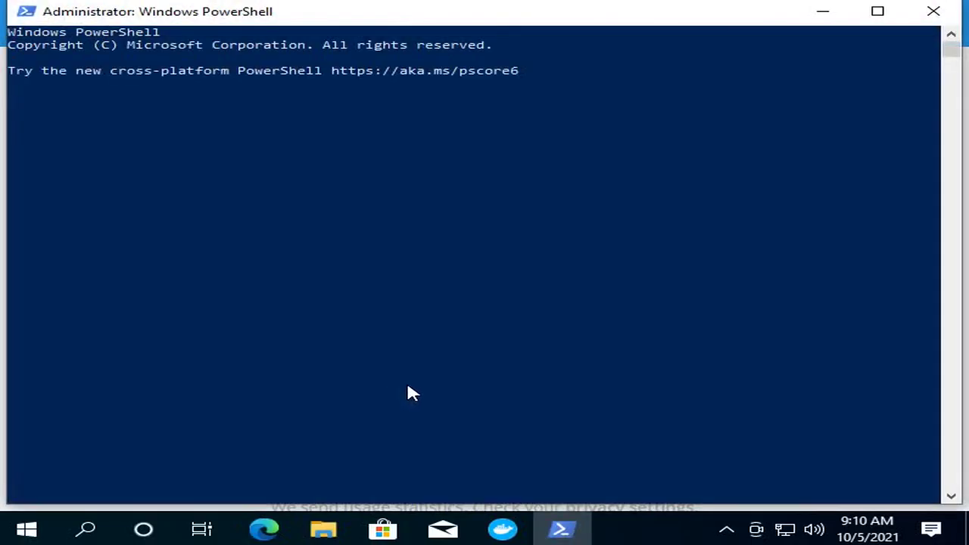
# - Skip Docker Desktop's getting-started tutorial, leaving the admin PowerShell in front
pyautogui.click(485, 534)
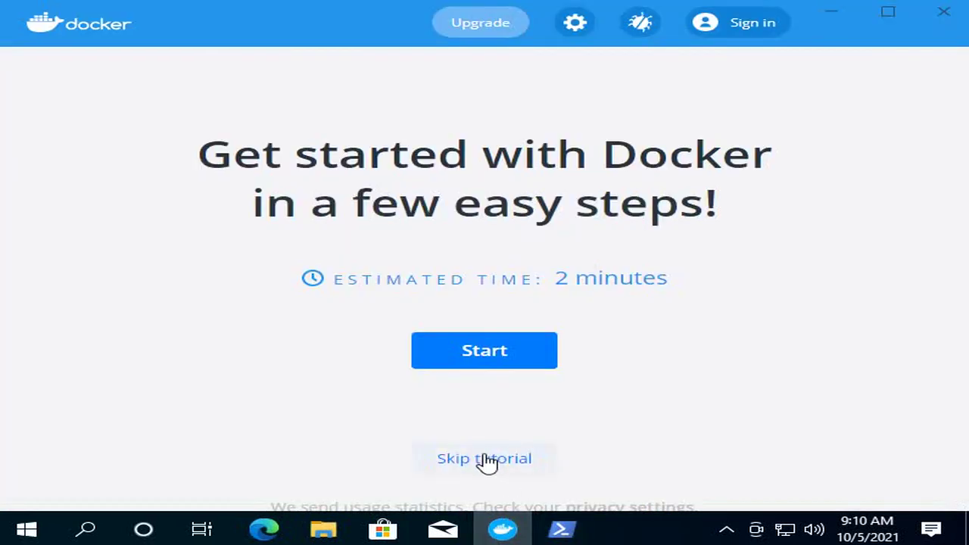
pyautogui.click(484, 458)
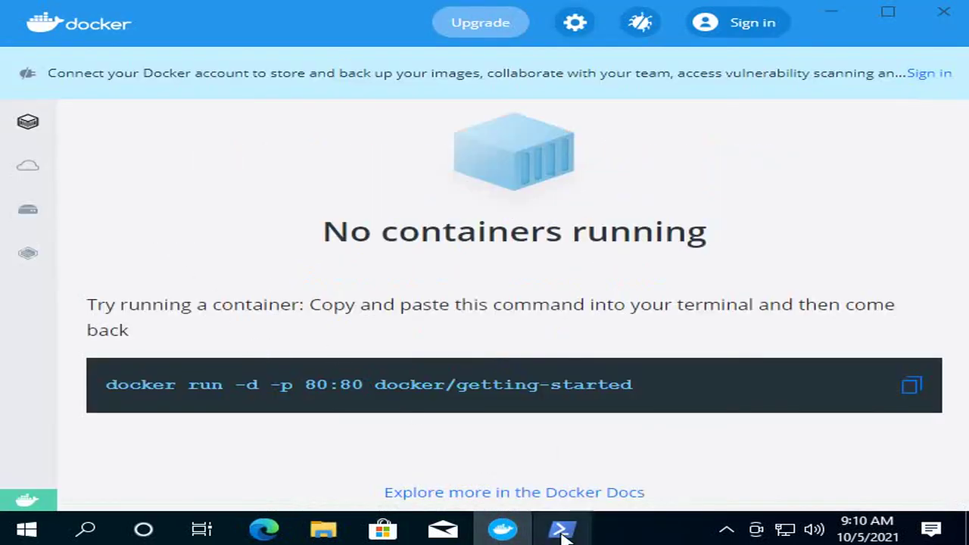
pyautogui.click(561, 531)
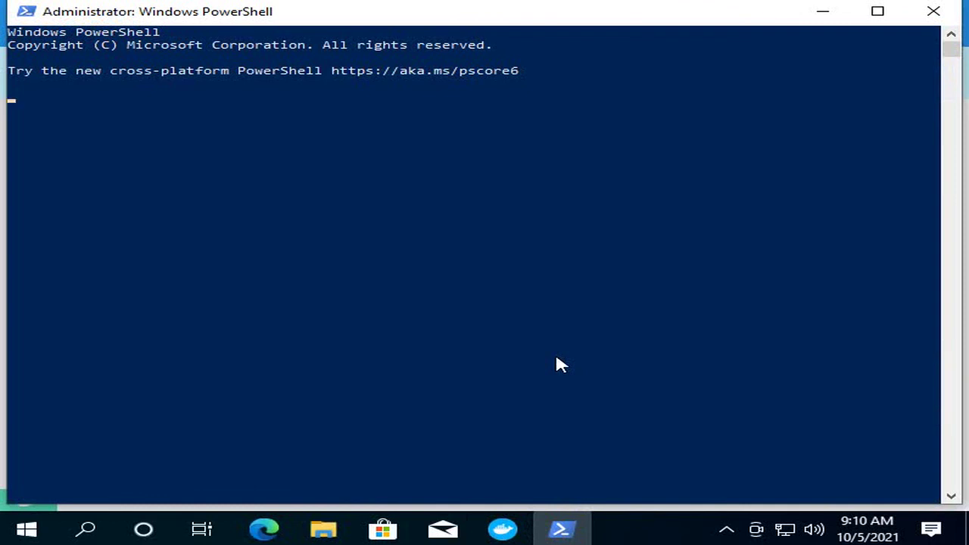
# - Run 'docker run hello-world' in admin PowerShell and view the exited container in Docker Desktop
pyautogui.write('docker run')
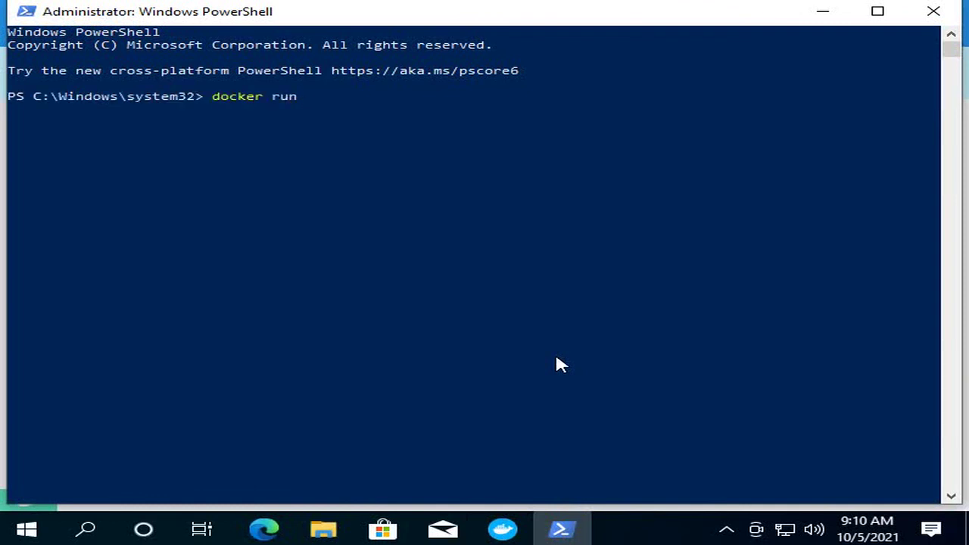
pyautogui.write(' hello-world')
pyautogui.press('Return')
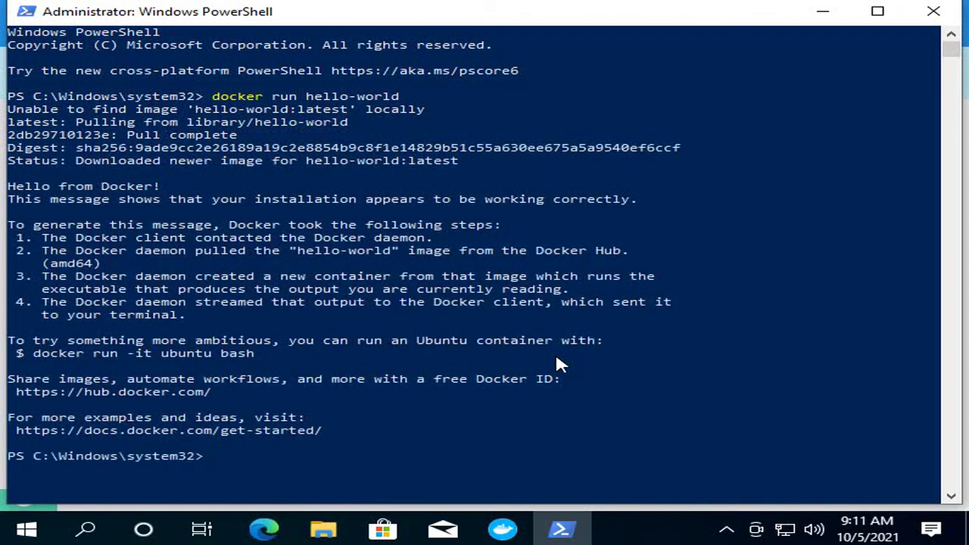
pyautogui.click(502, 529)
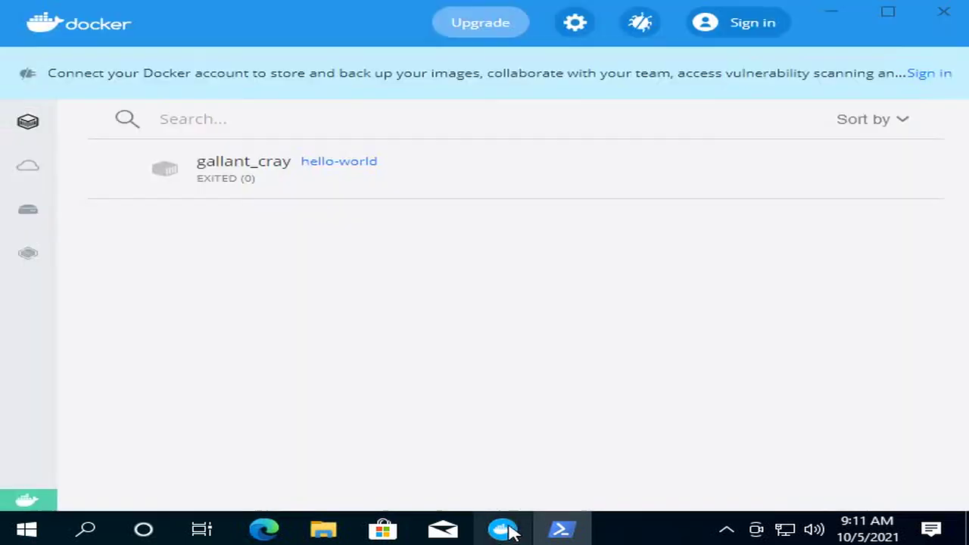